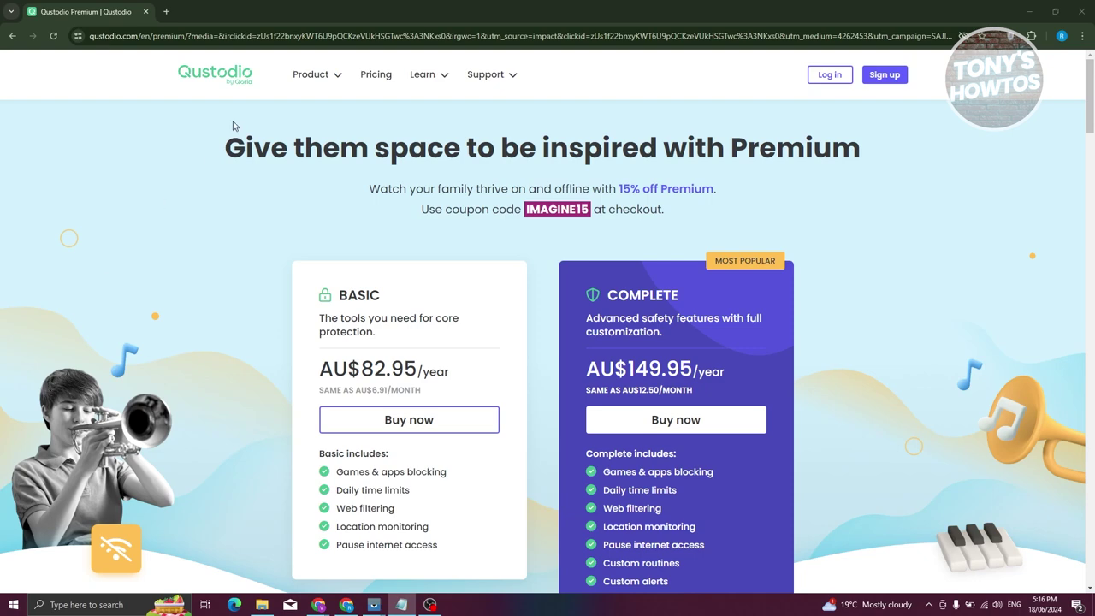
- Compare the Basic and Complete plan features on the premium page, then go to free sign-up
left_click(241, 82)
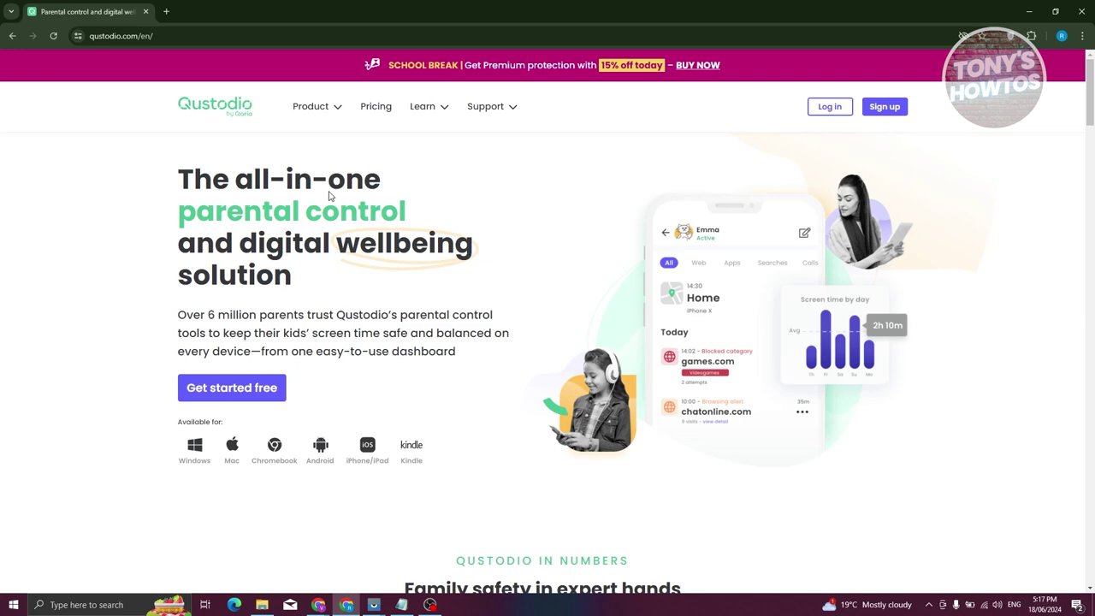
left_click(376, 107)
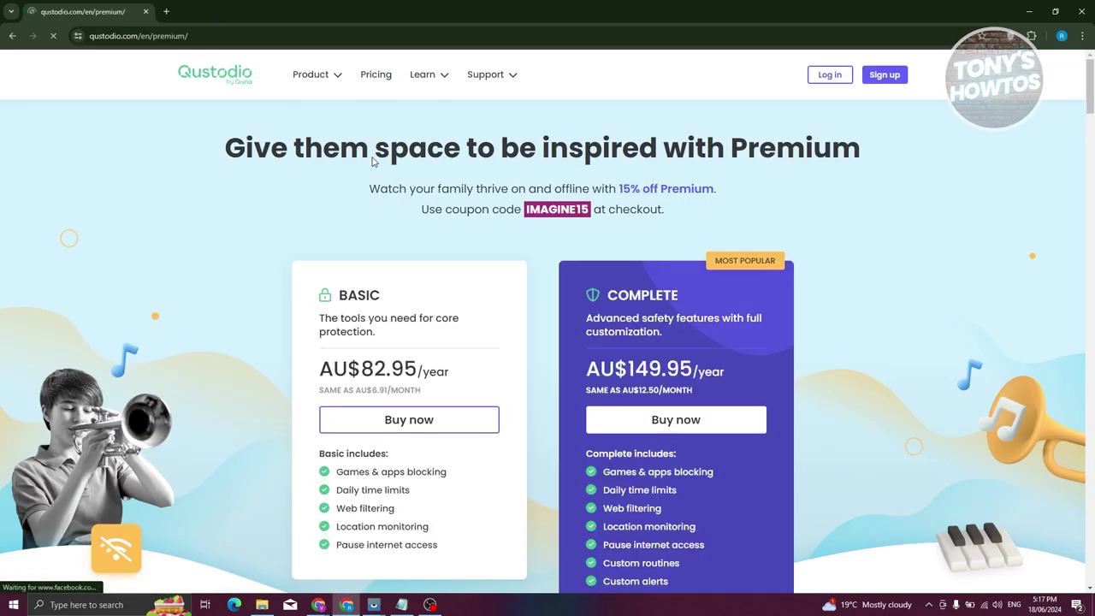
scroll(166, 269, "down", 1)
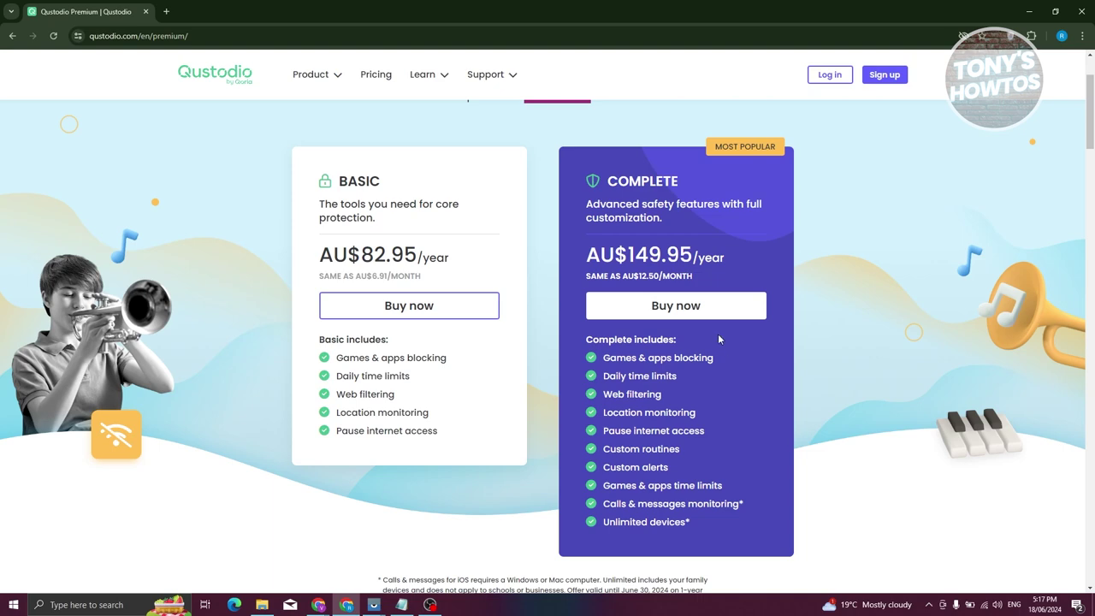
left_click(884, 75)
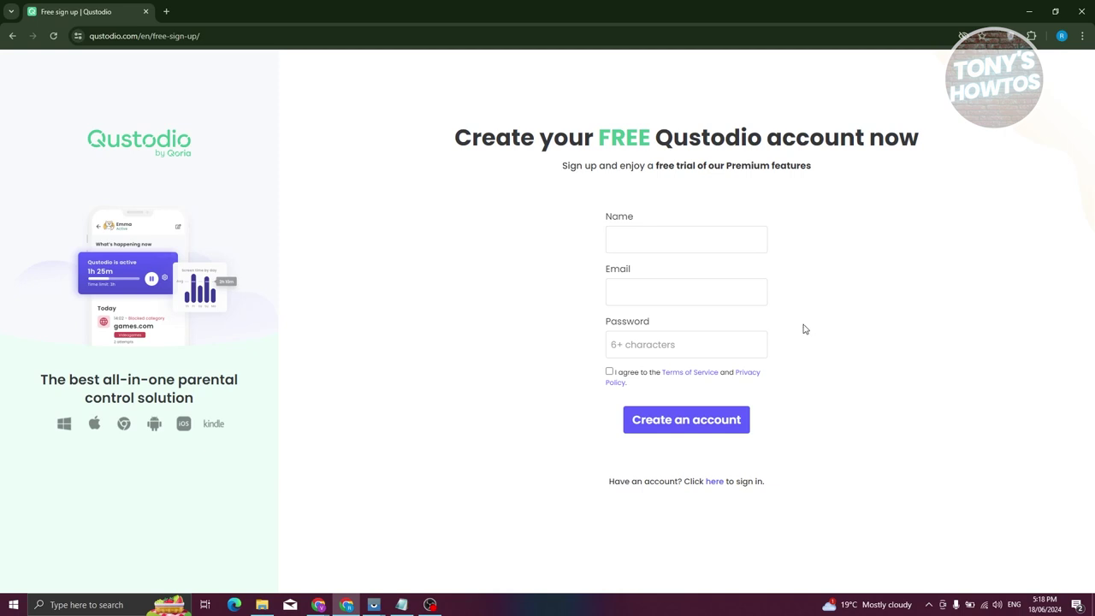
- Switch from the sign-up form to signing in with the existing parent account
left_click(717, 489)
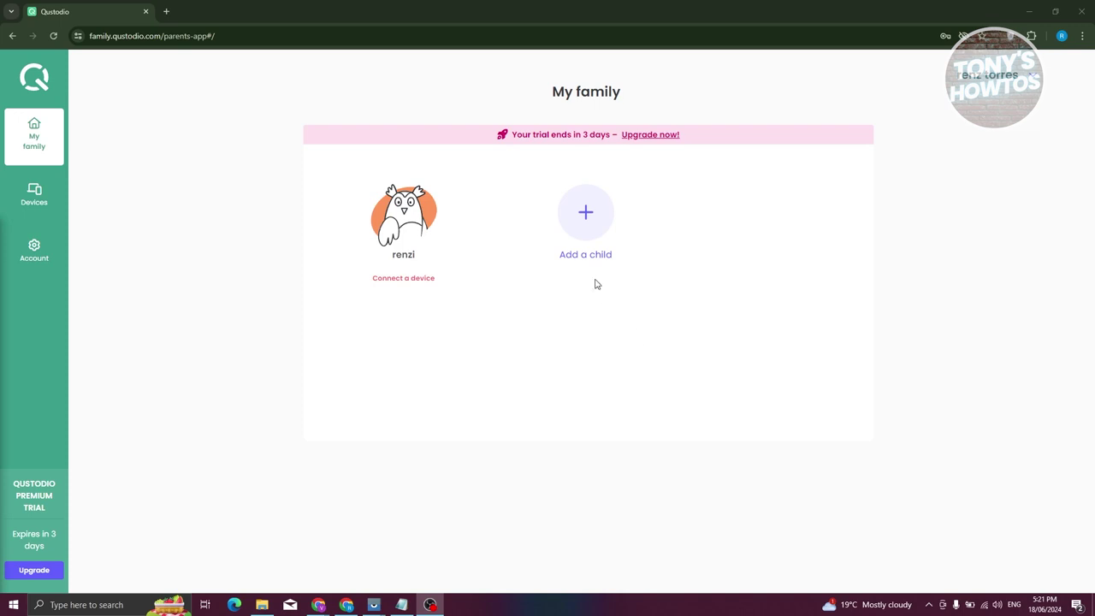
- Start a new child profile, then abandon the form and return to My family
left_click(587, 218)
left_click(425, 267)
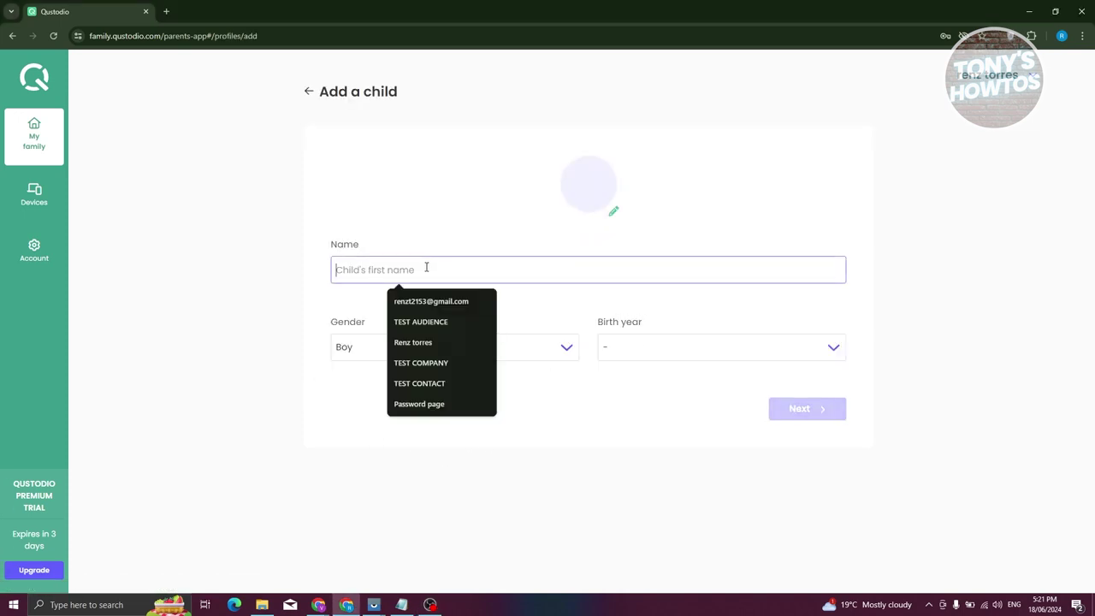
left_click(246, 416)
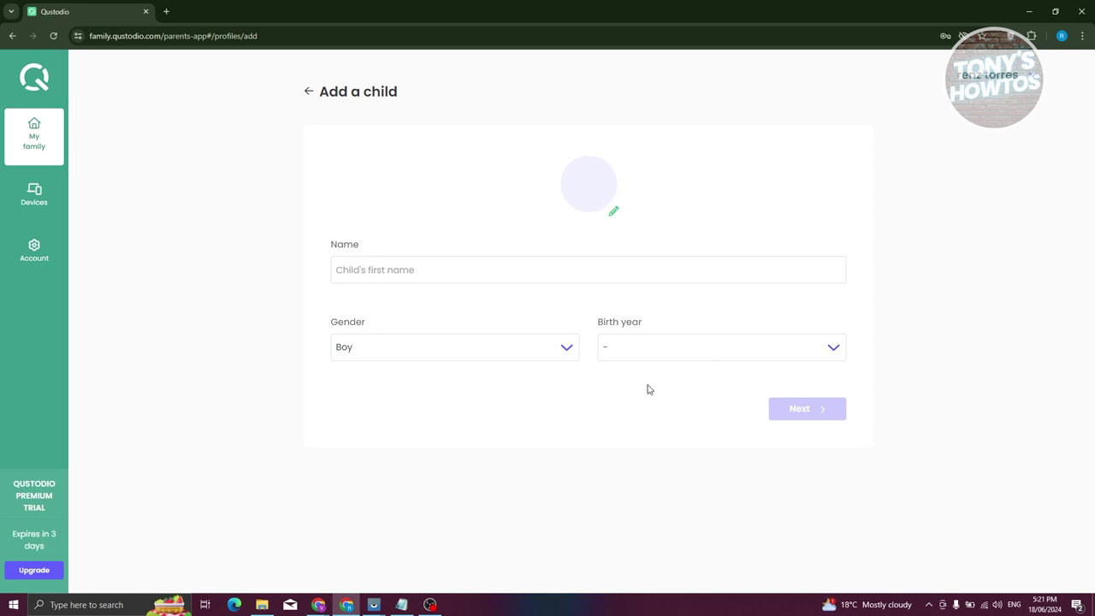
left_click(309, 90)
- Add a new device from the Devices list, choosing Android as its type
left_click(42, 197)
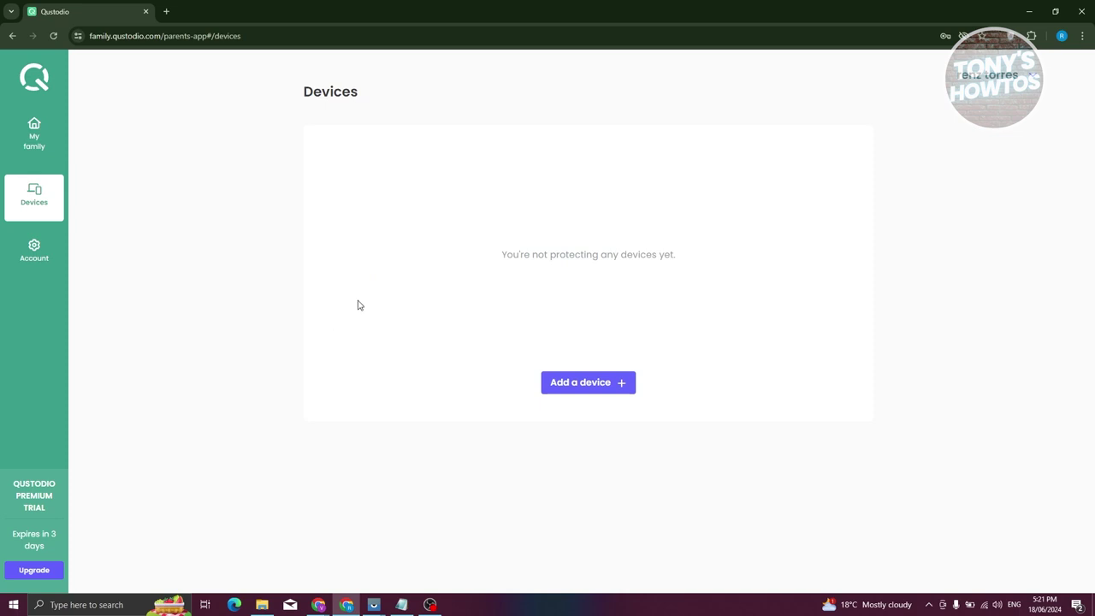
left_click(587, 383)
left_click(405, 280)
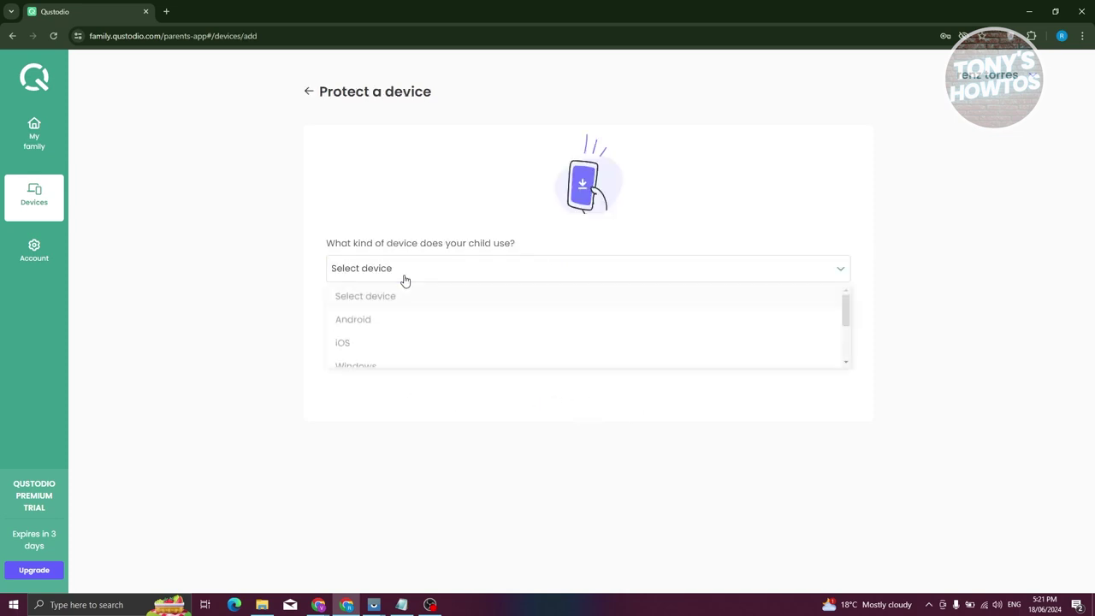
left_click(382, 321)
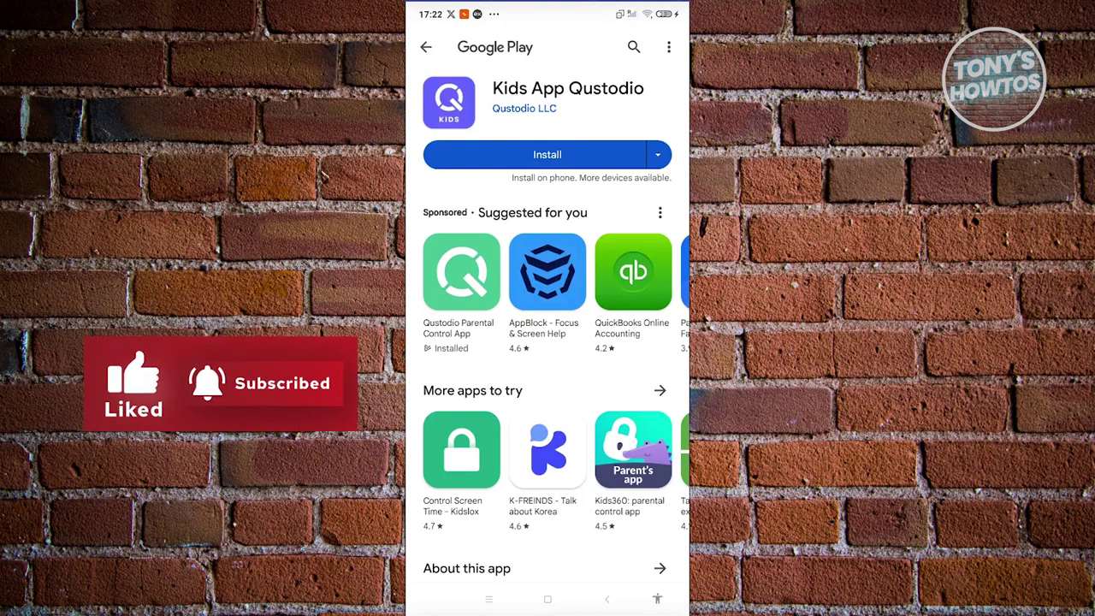
- Install Kids App Qustodio on the phone and log in with the existing parent account
left_click(548, 154)
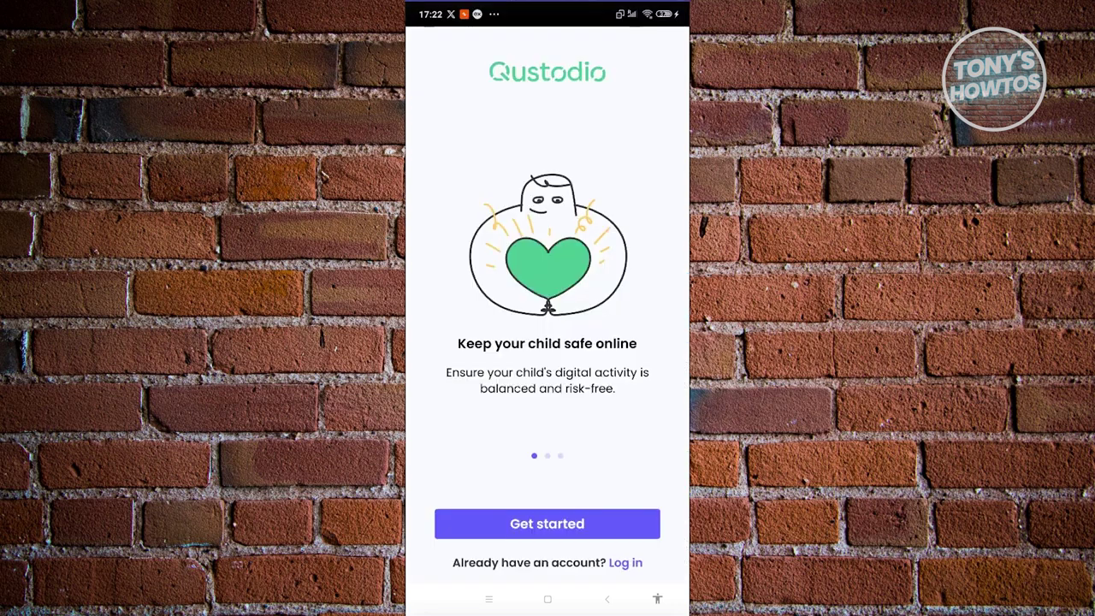
left_click(547, 524)
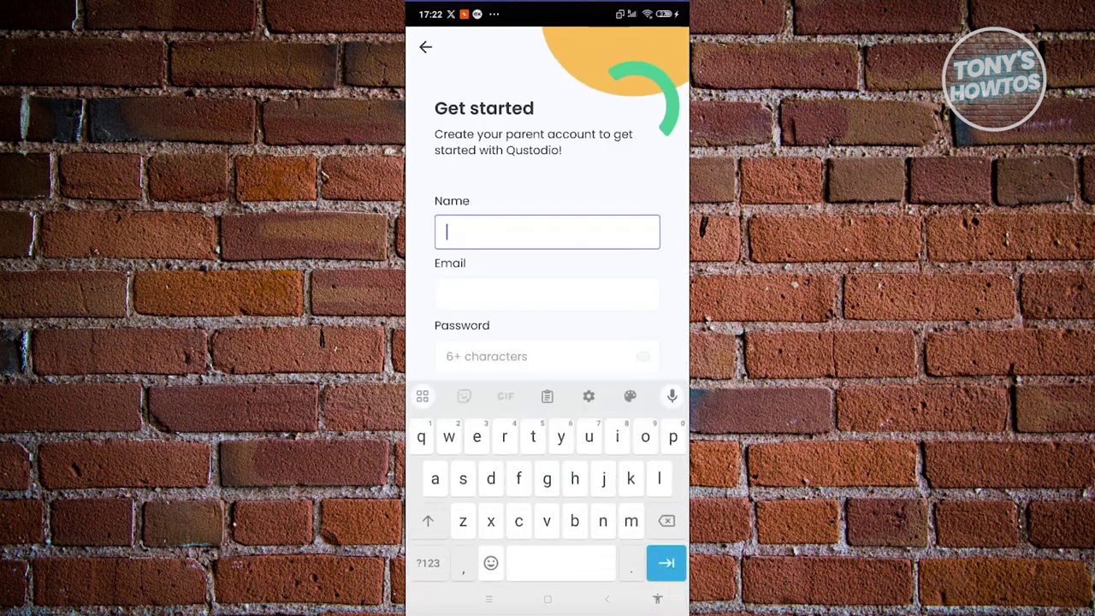
scroll(547, 214, "down", 3)
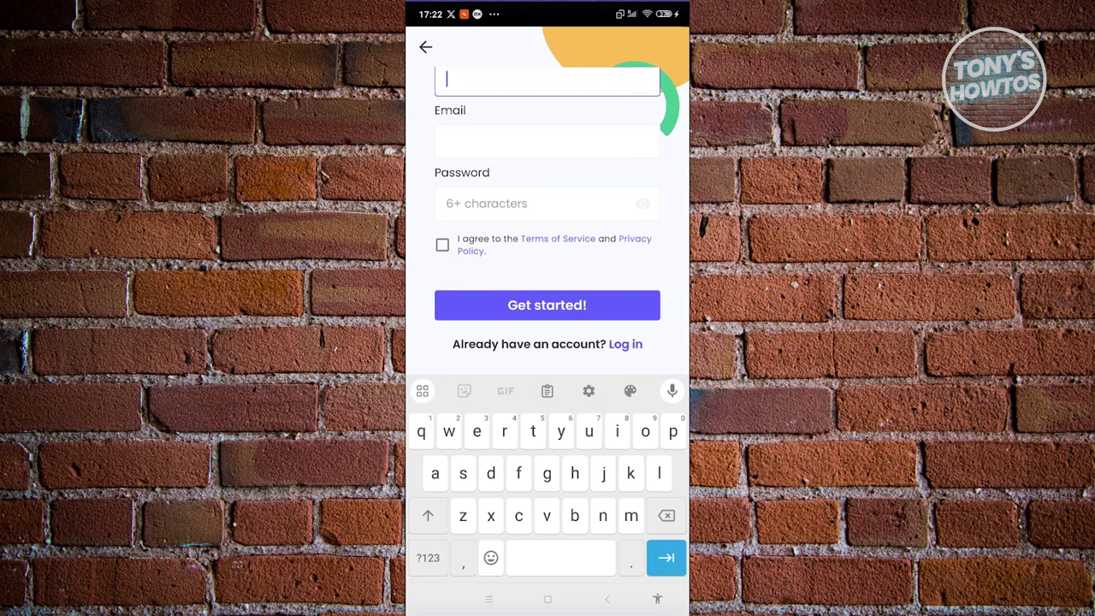
left_click(625, 343)
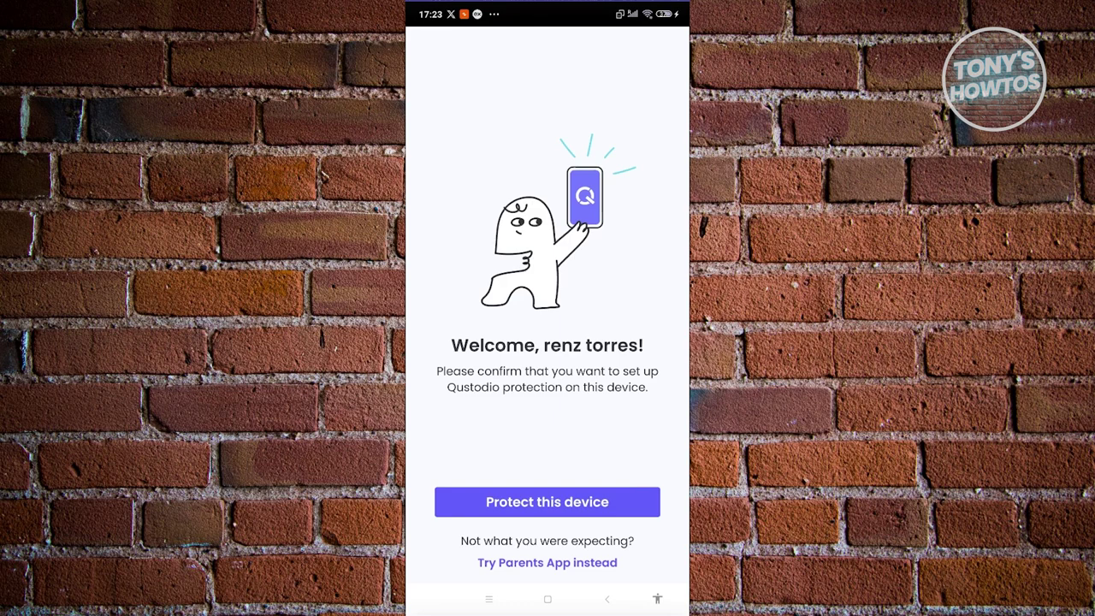
- Protect this phone under the name Mi 9T Pro and continue past the reporting prompt
left_click(547, 502)
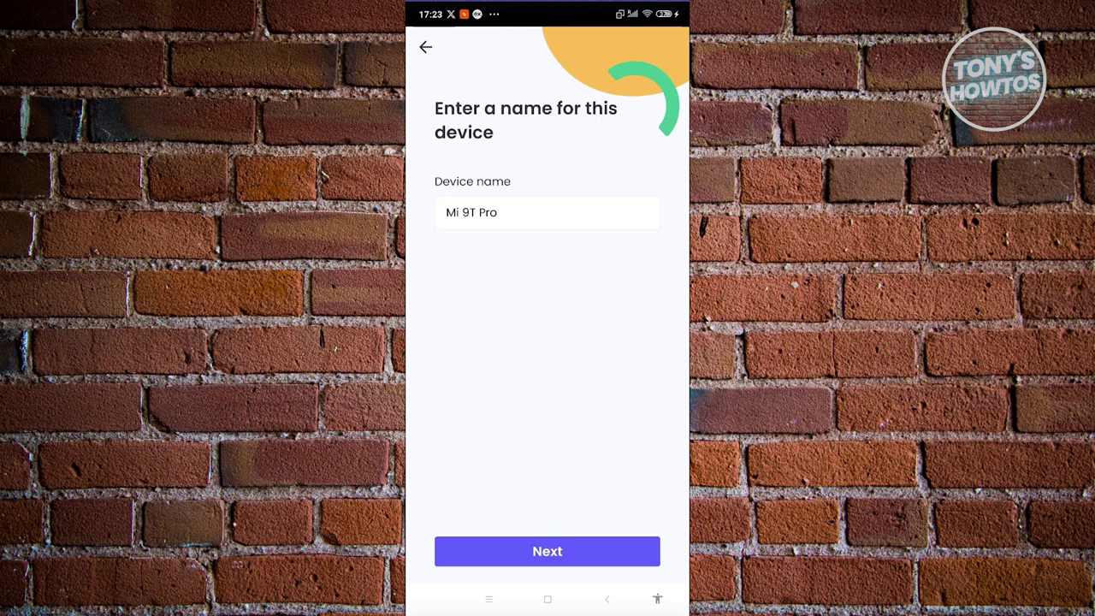
left_click(546, 551)
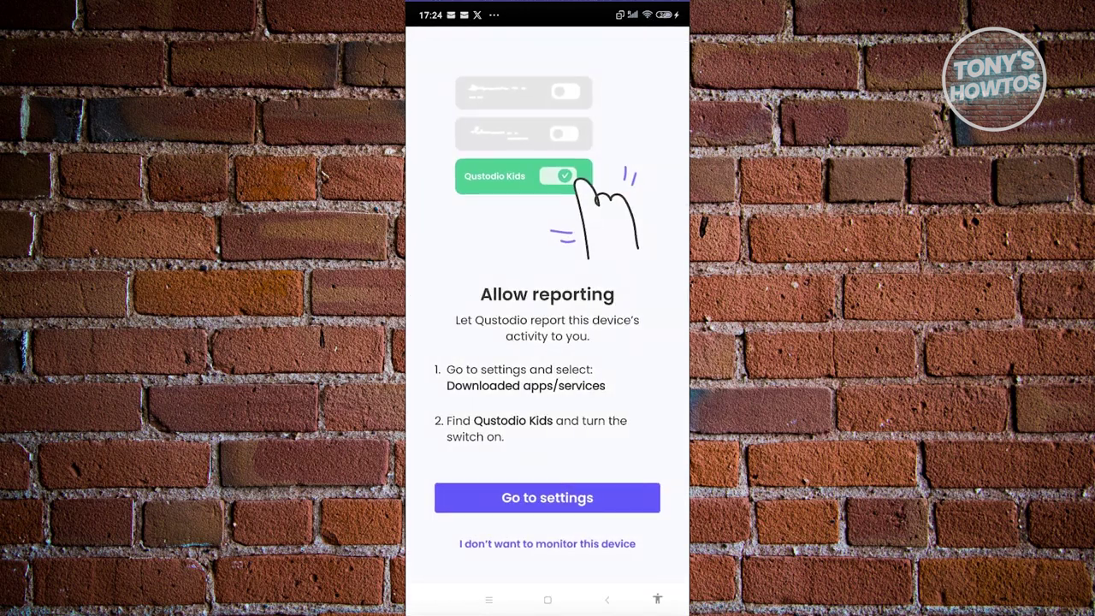
left_click(547, 497)
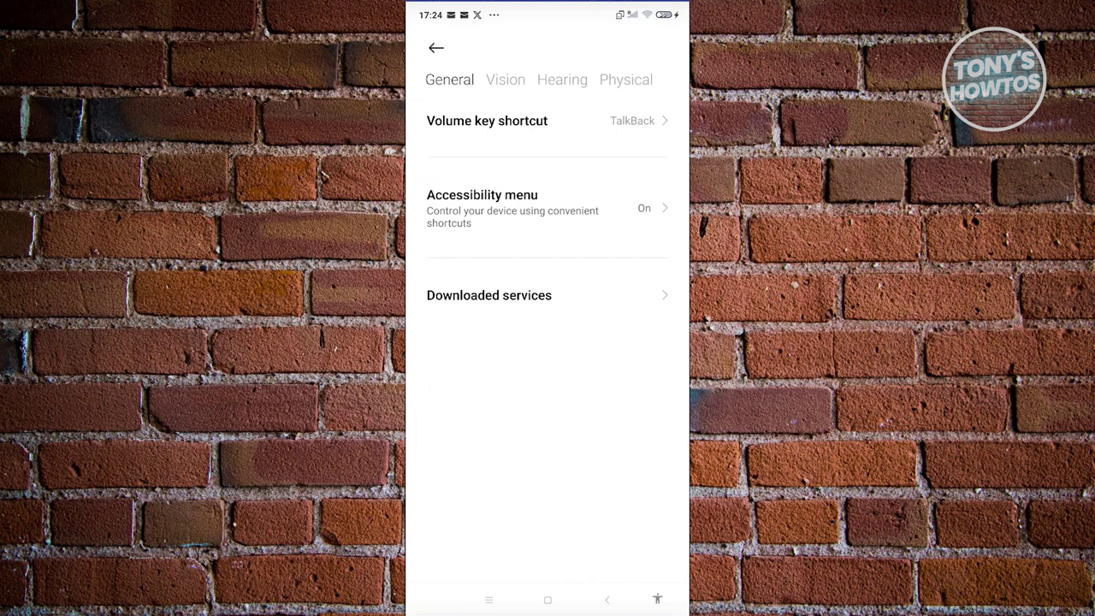
- Turn on the Qustodio Kids accessibility service under Downloaded services
left_click(489, 295)
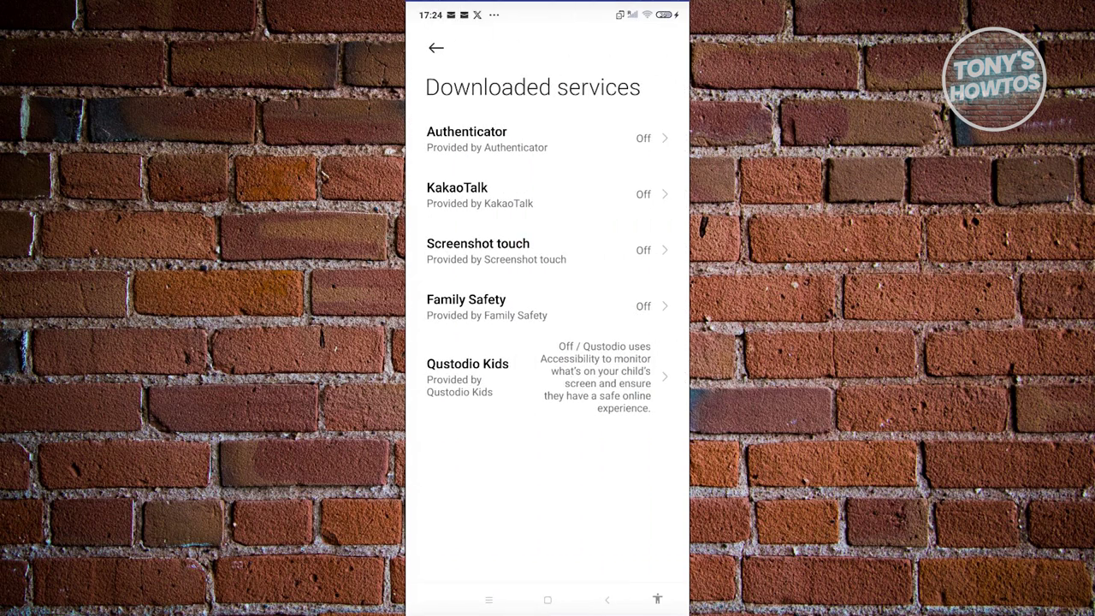
left_click(468, 370)
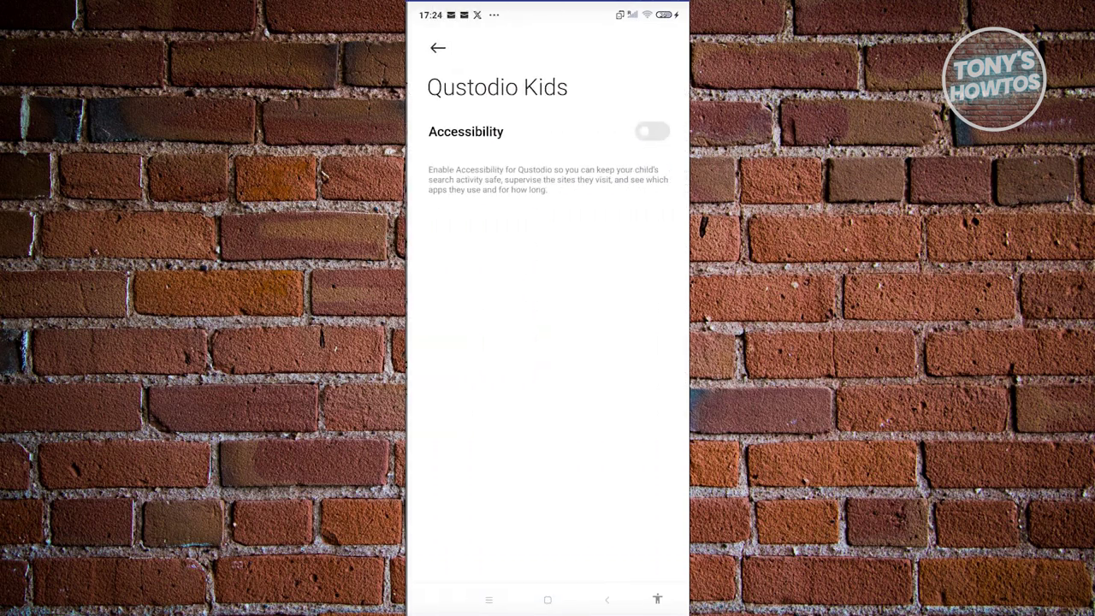
left_click(651, 130)
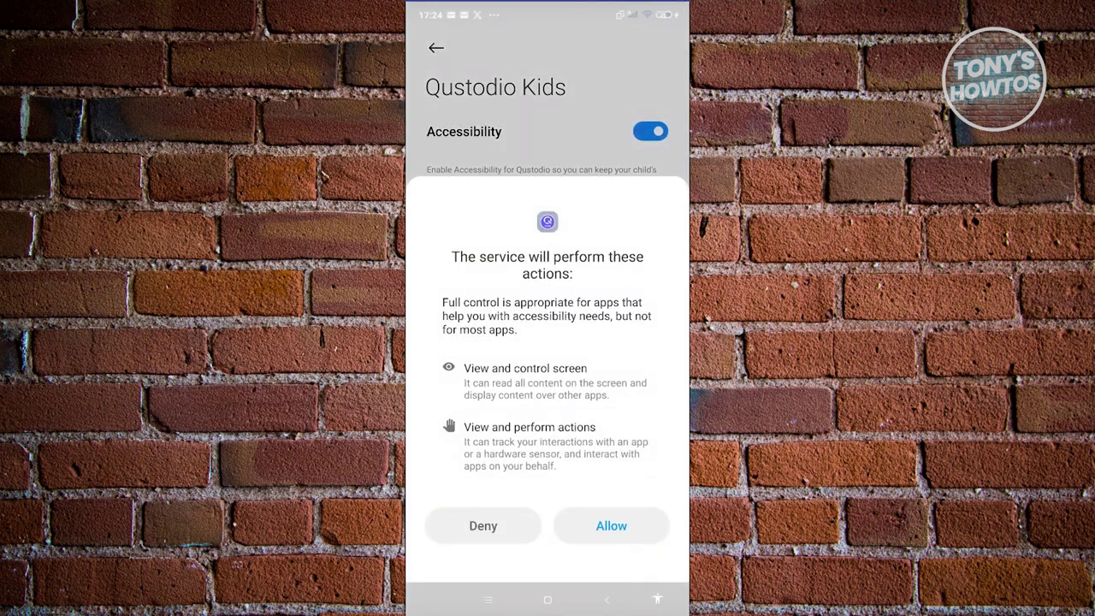
left_click(611, 525)
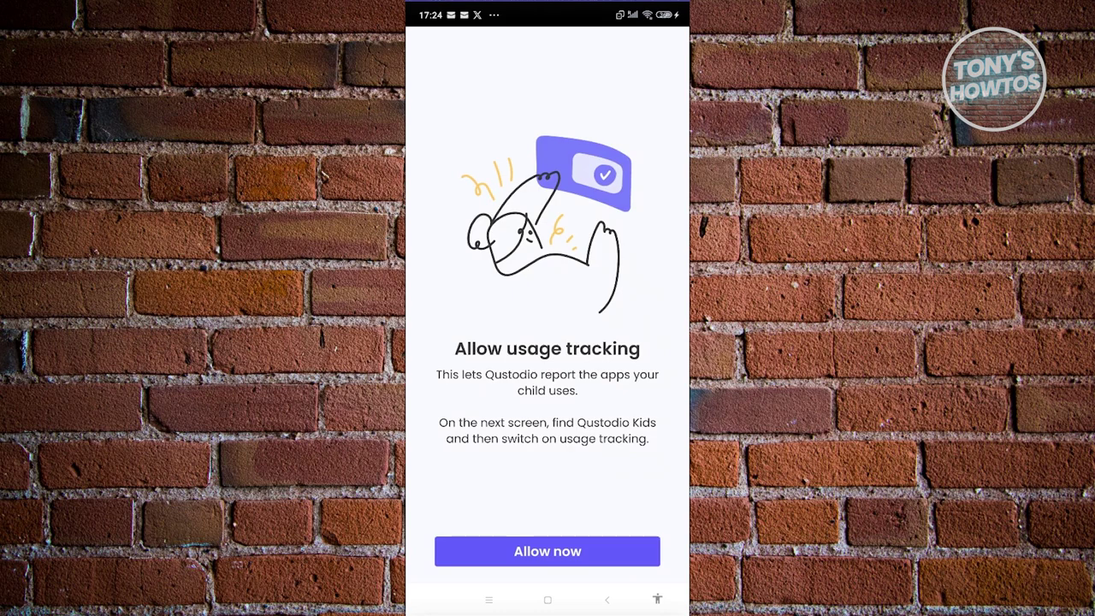
- Grant Qustodio Kids usage access, acknowledging the usage-tracking risks
left_click(547, 551)
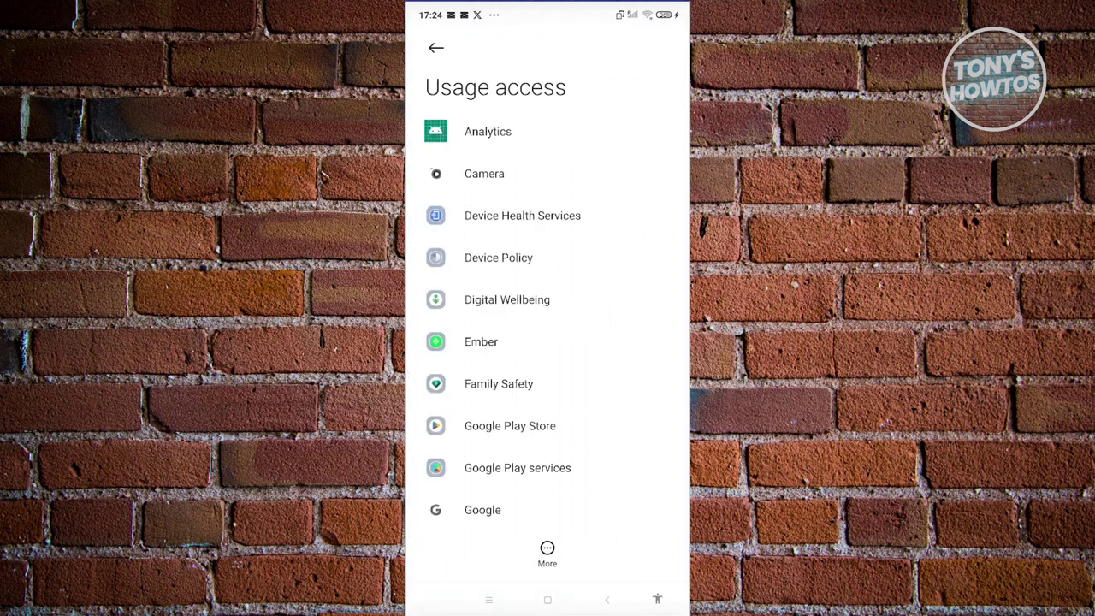
scroll(548, 299, "down", 2)
scroll(548, 300, "down", 2)
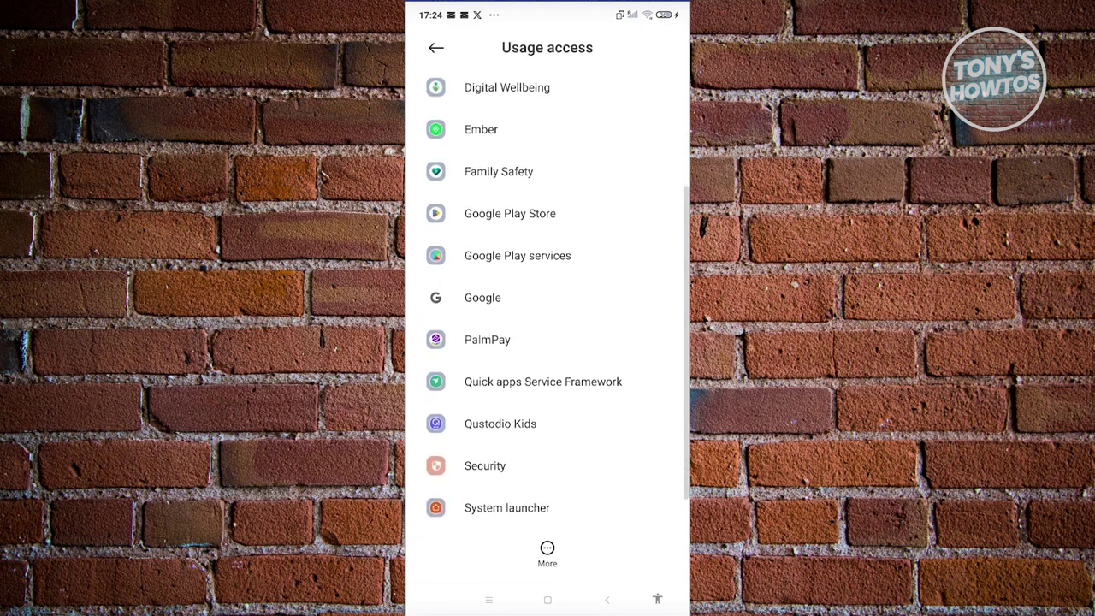
left_click(500, 424)
left_click(650, 131)
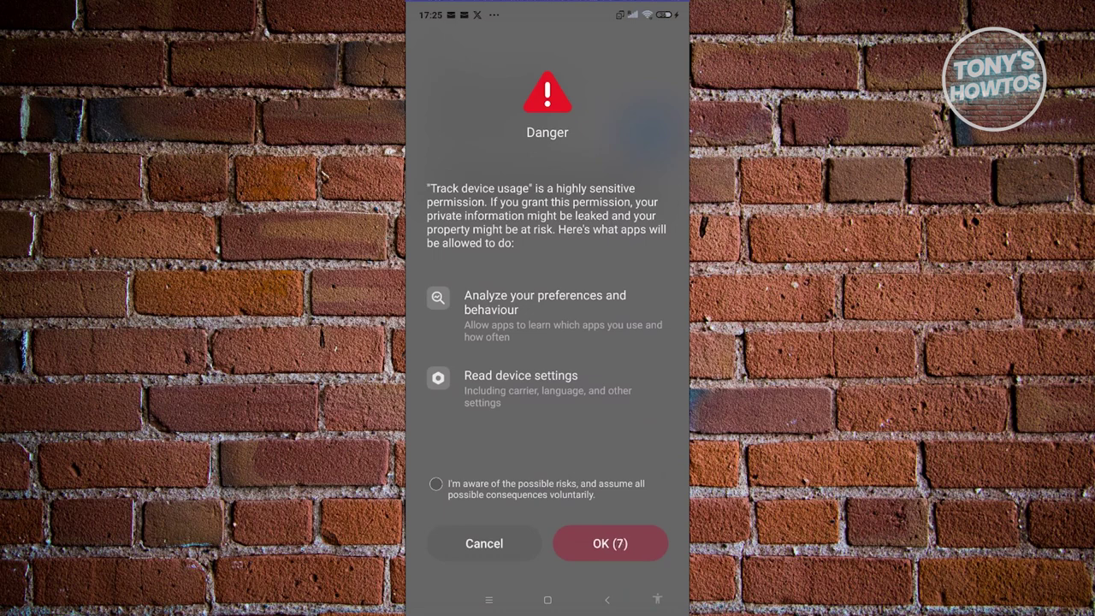
left_click(435, 484)
left_click(610, 544)
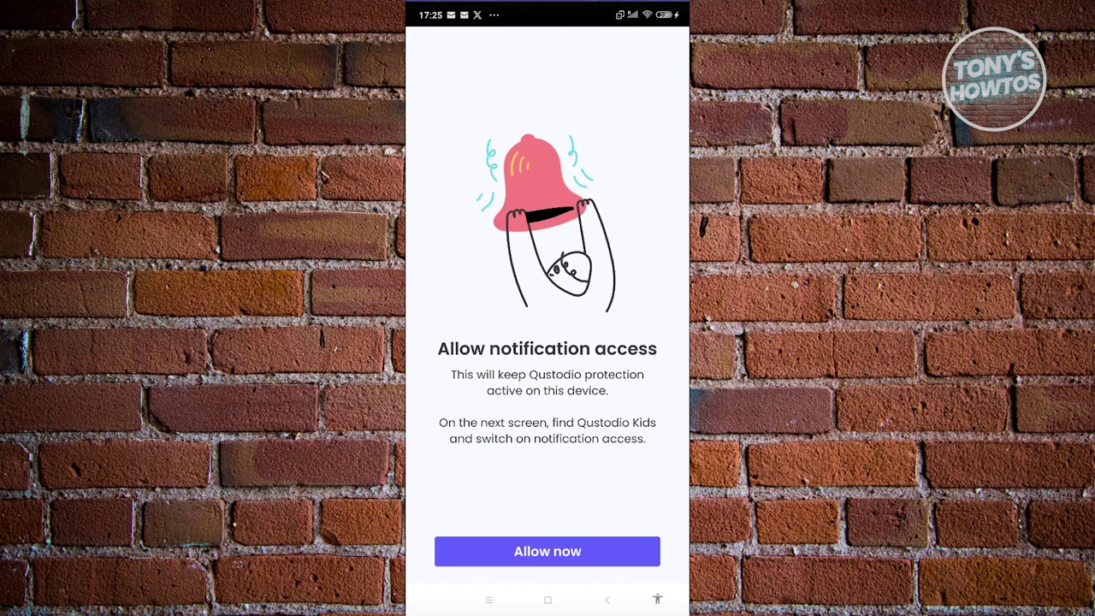
left_click(548, 551)
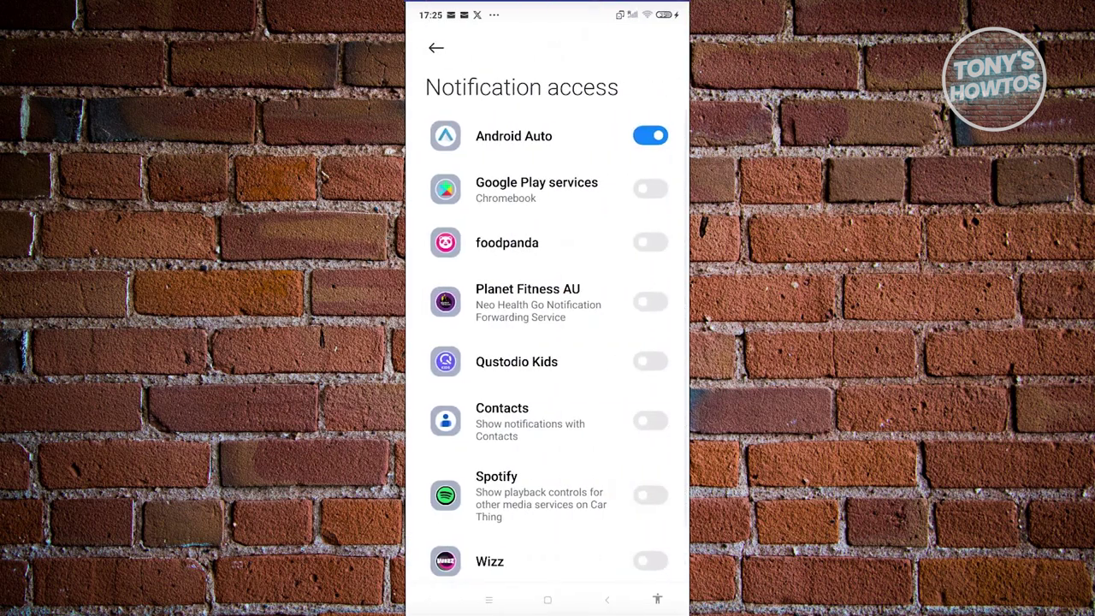
- Grant Qustodio Kids notification access and permission to display over other apps
scroll(548, 342, "down", 2)
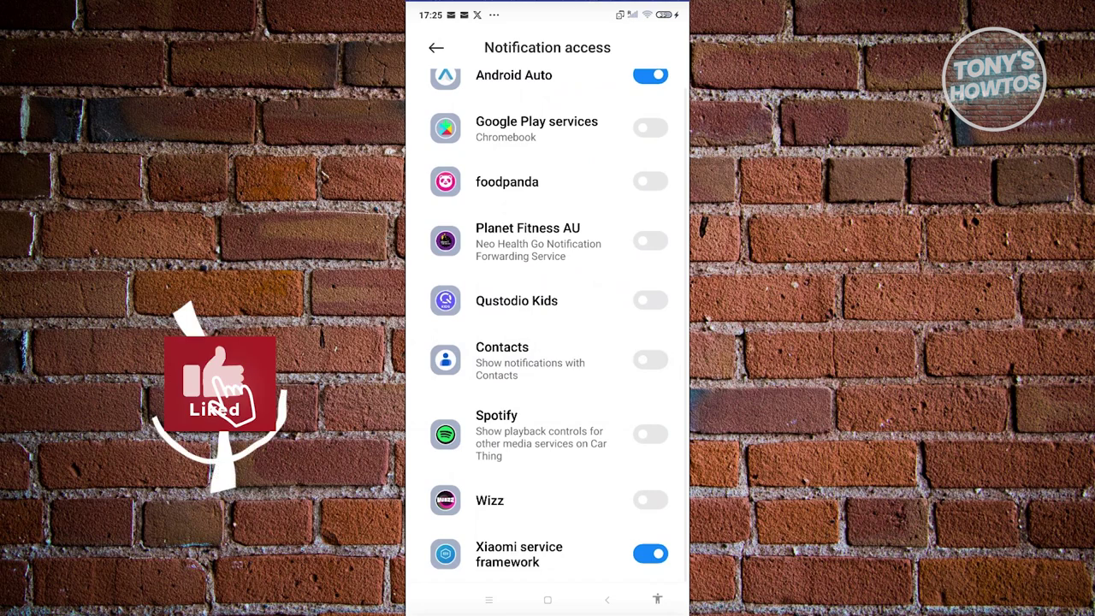
scroll(547, 342, "up", 2)
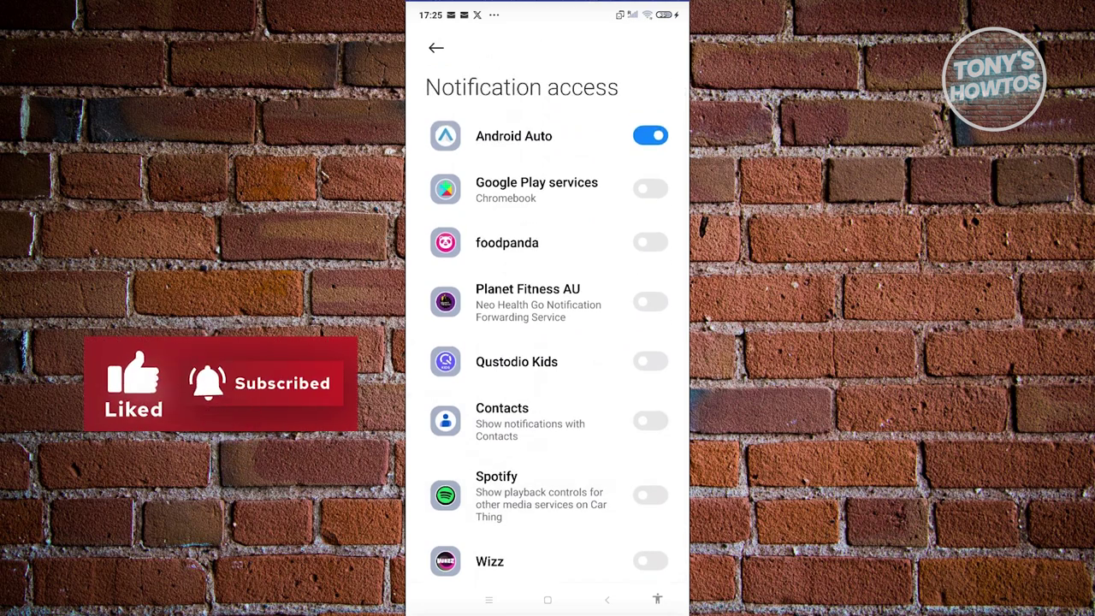
left_click(650, 361)
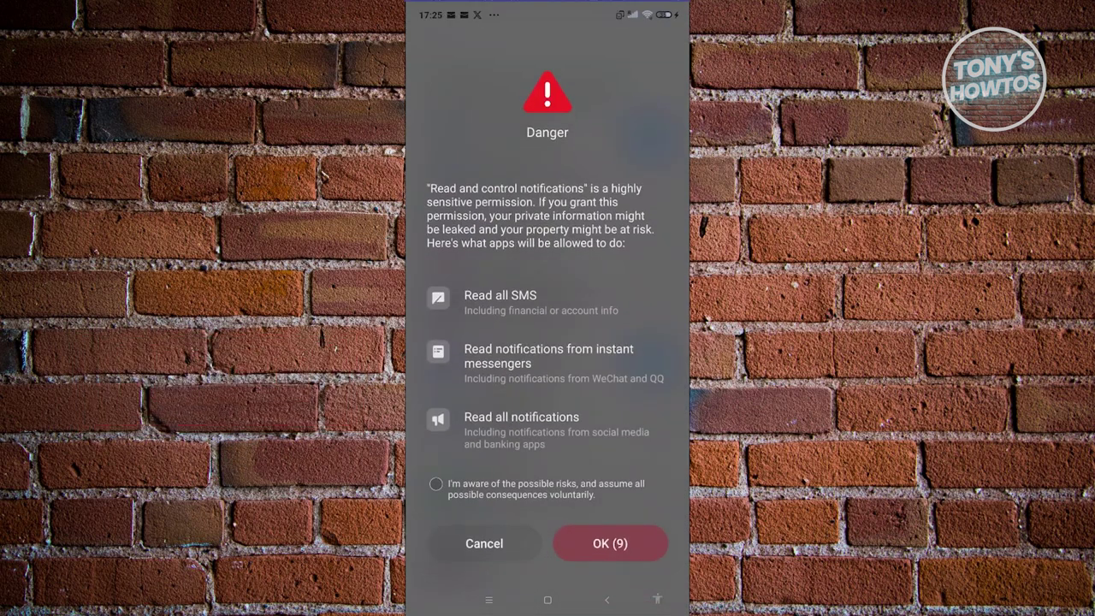
left_click(436, 484)
left_click(610, 543)
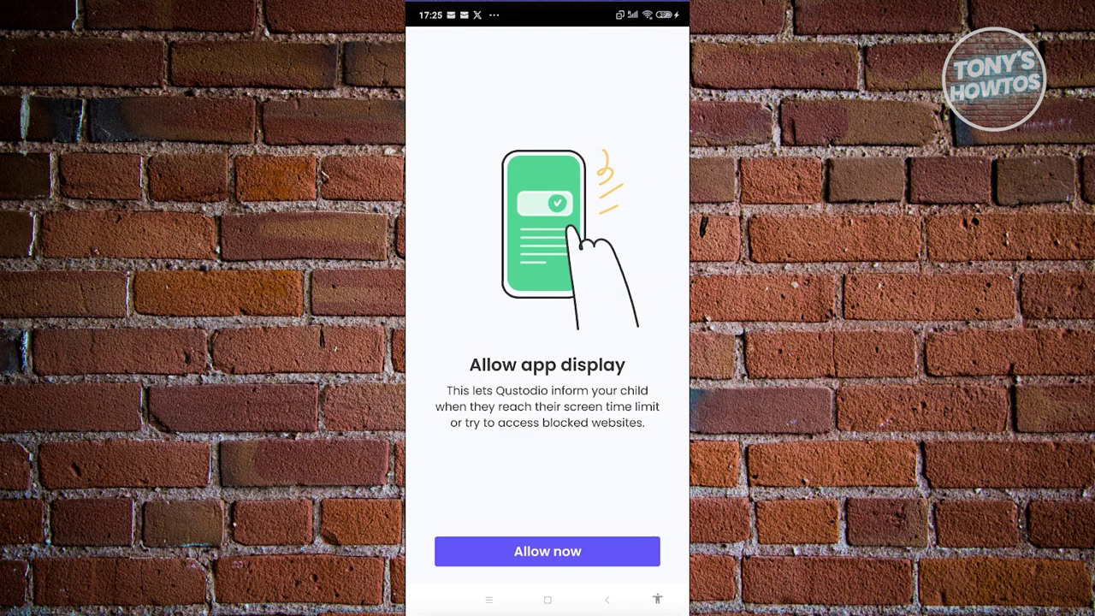
left_click(547, 551)
left_click(651, 131)
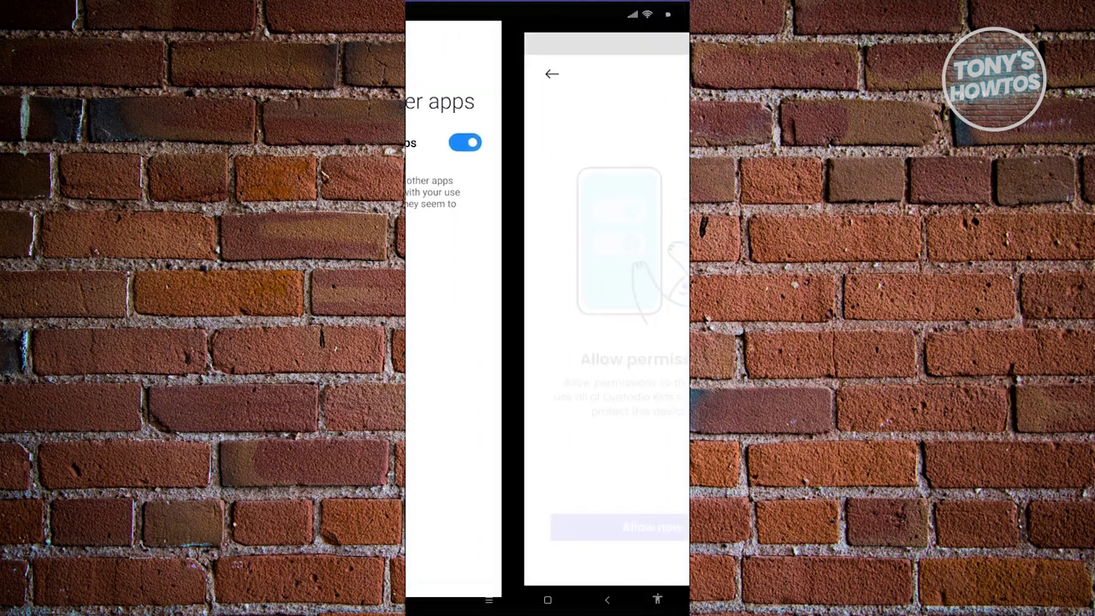
- Allow Qustodio Kids access to phone calls and location while in use
left_click(548, 551)
left_click(548, 331)
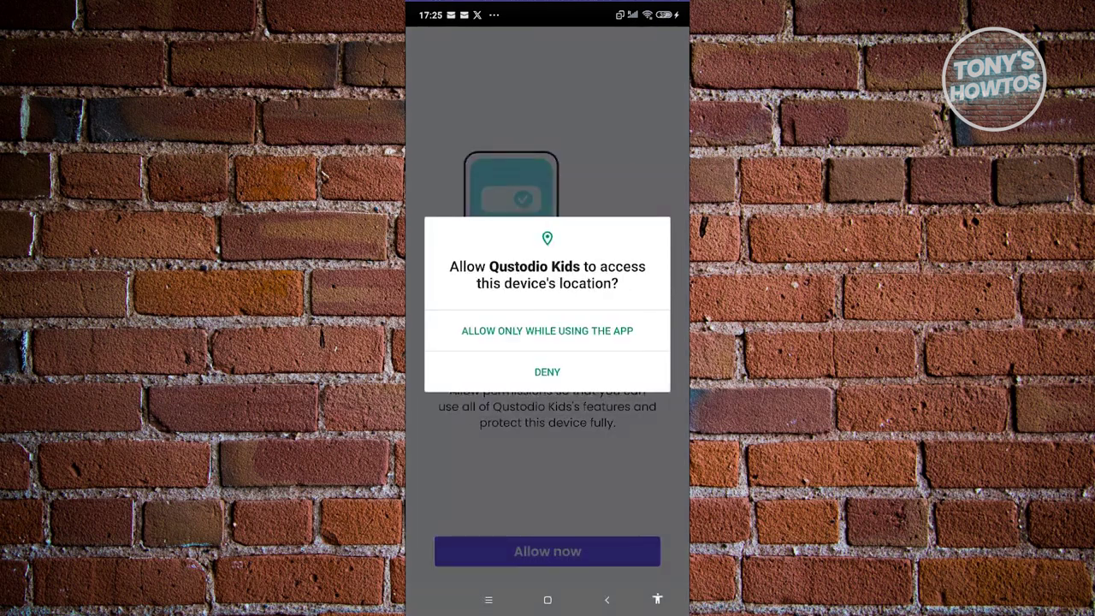
left_click(548, 330)
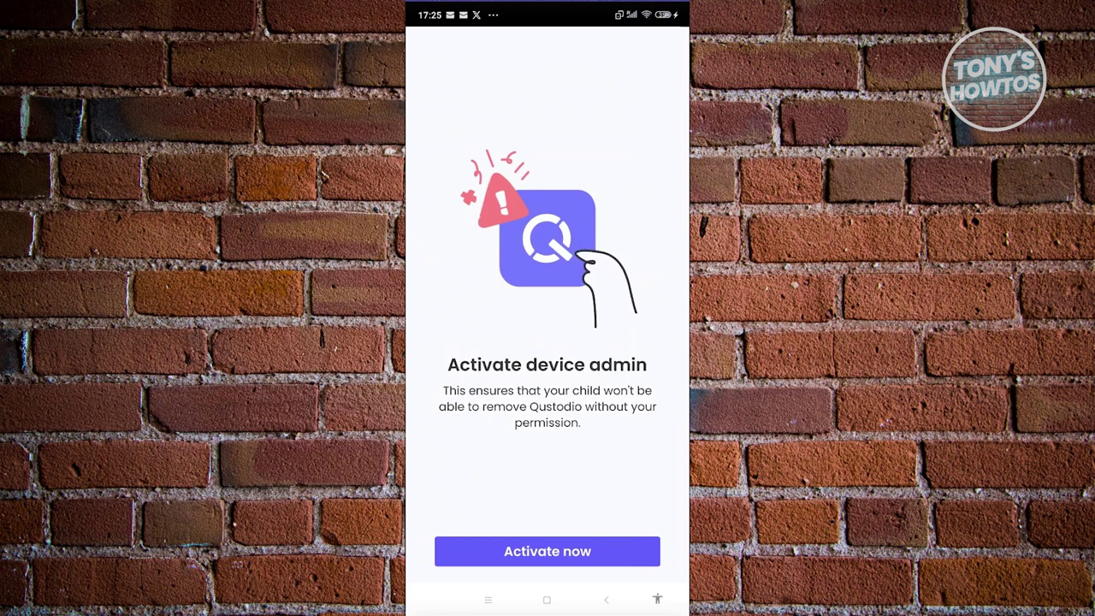
- Activate Qustodio Kids as a device admin app, acknowledging the risks
left_click(548, 551)
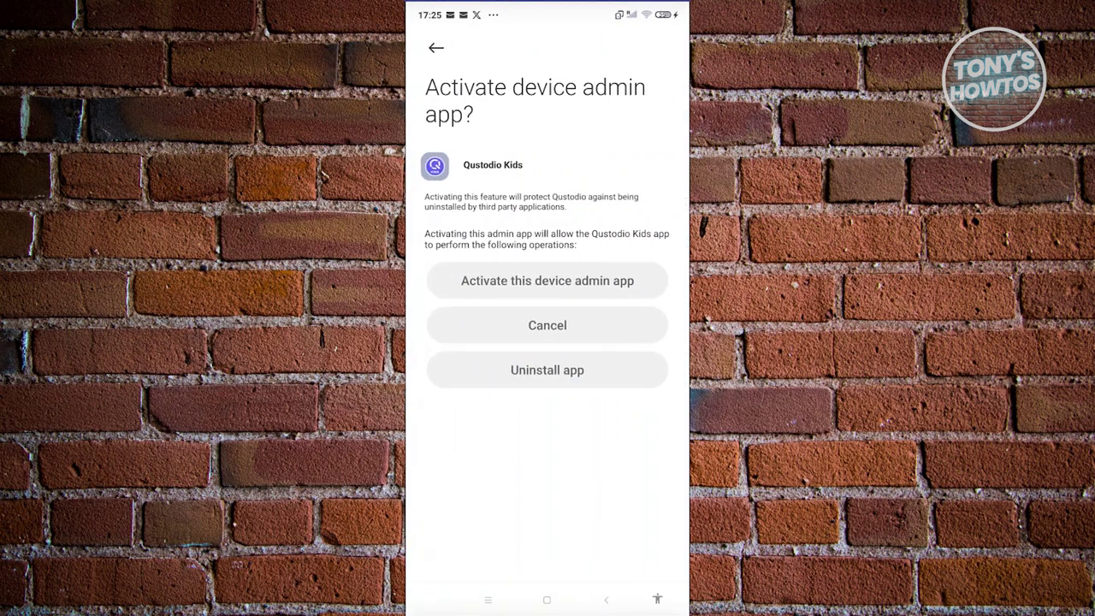
left_click(548, 281)
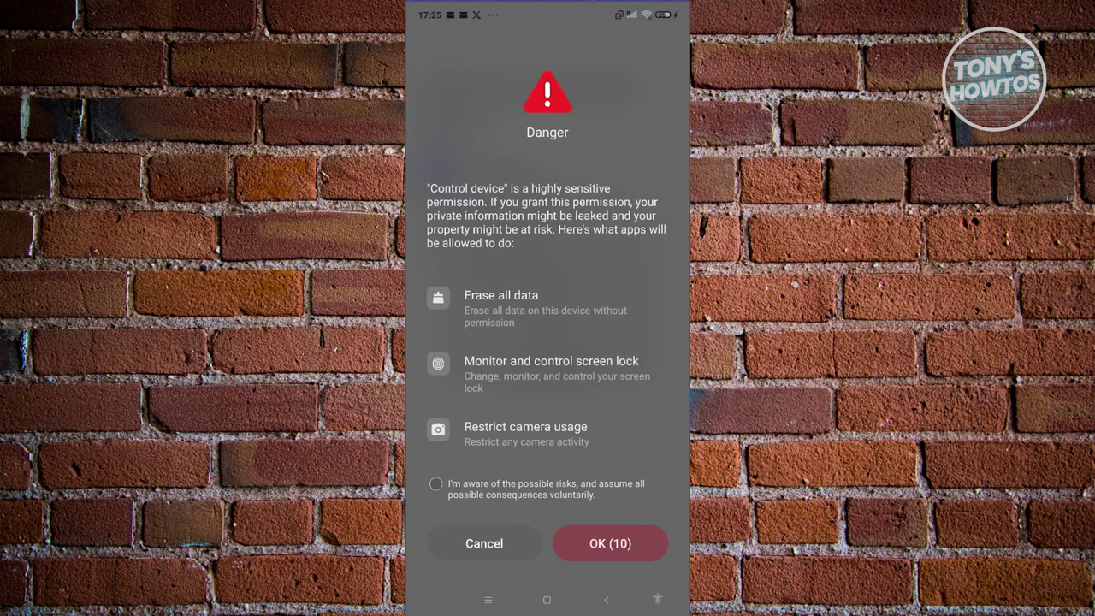
left_click(435, 484)
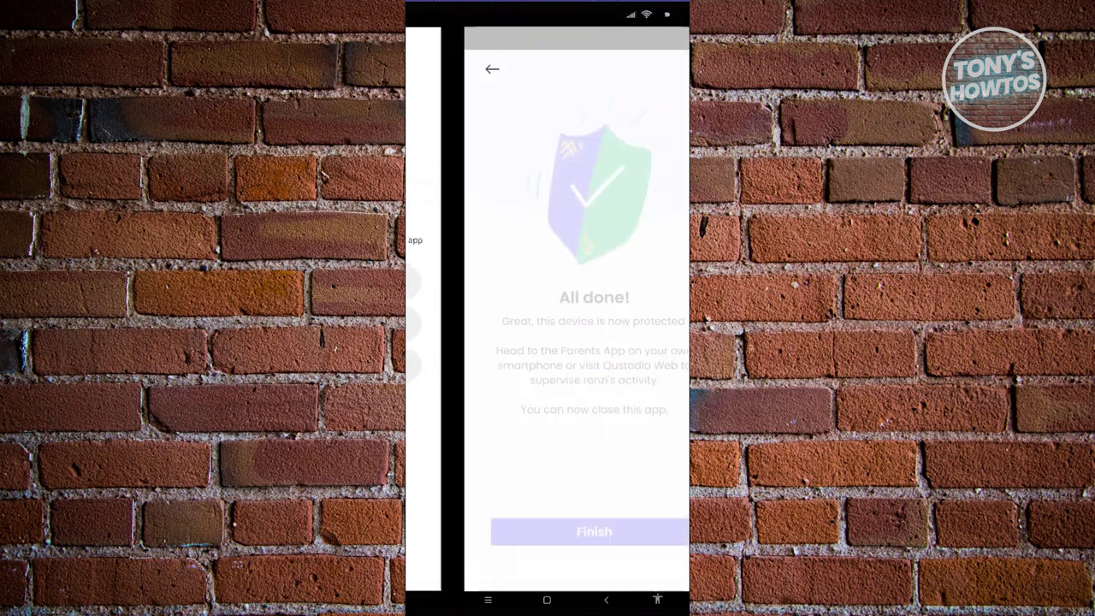
- Finish setup, then open Qustodio Kids from the app pages to confirm no daily limit is set
left_click(547, 551)
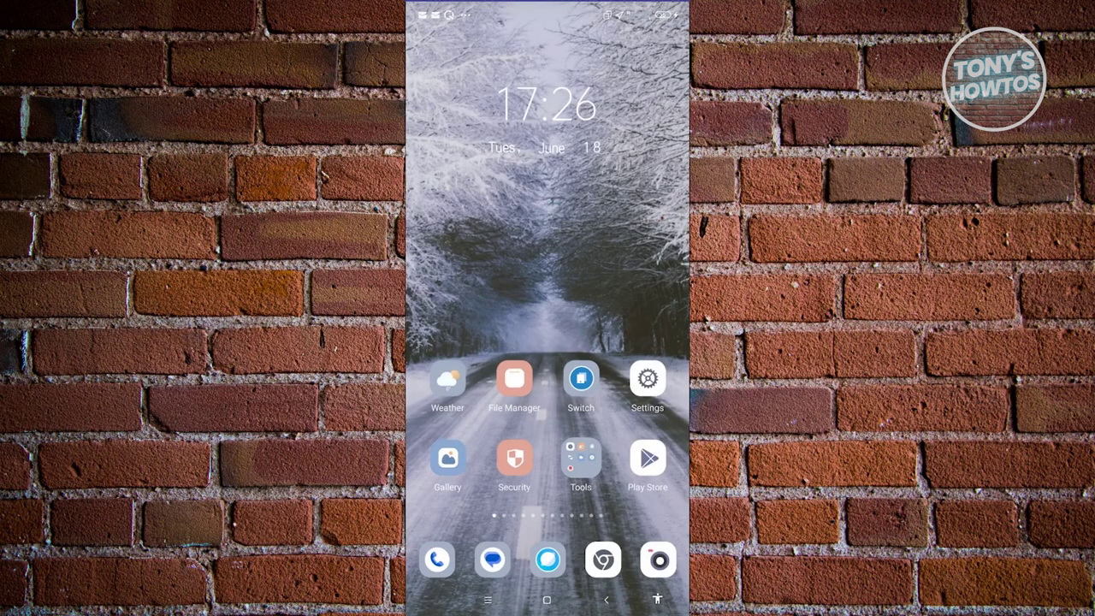
left_click_drag(633, 256, 462, 257)
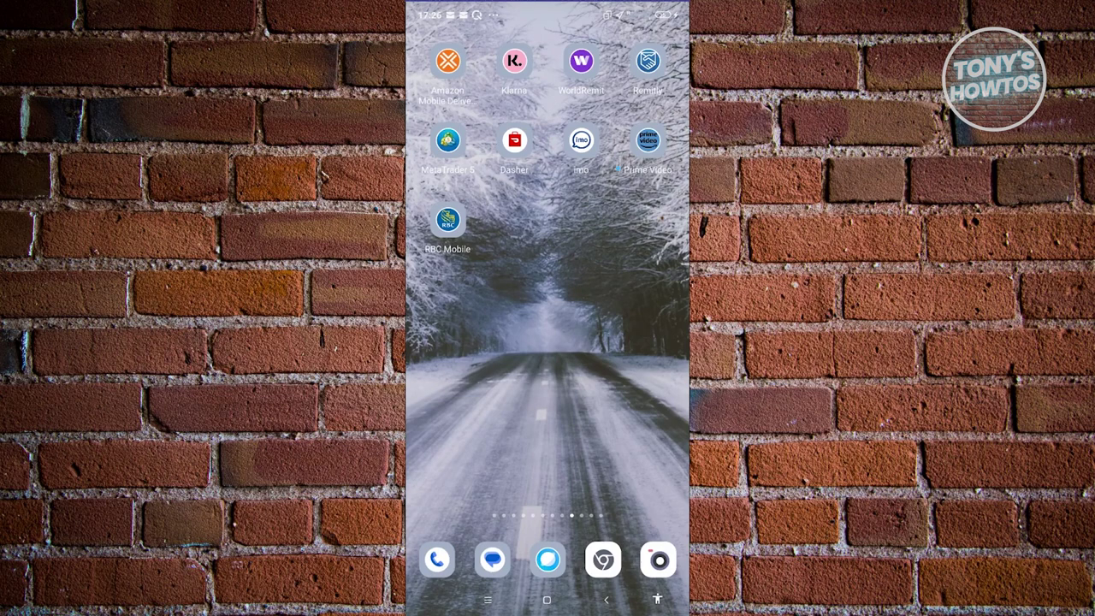
left_click_drag(633, 257, 462, 257)
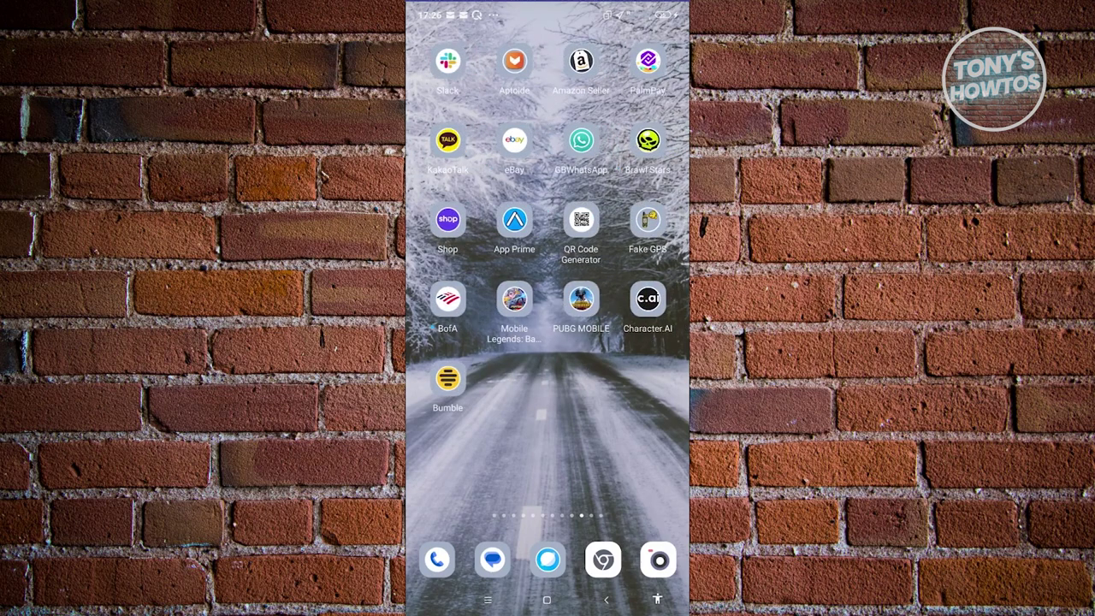
left_click_drag(633, 257, 462, 256)
left_click_drag(633, 257, 462, 256)
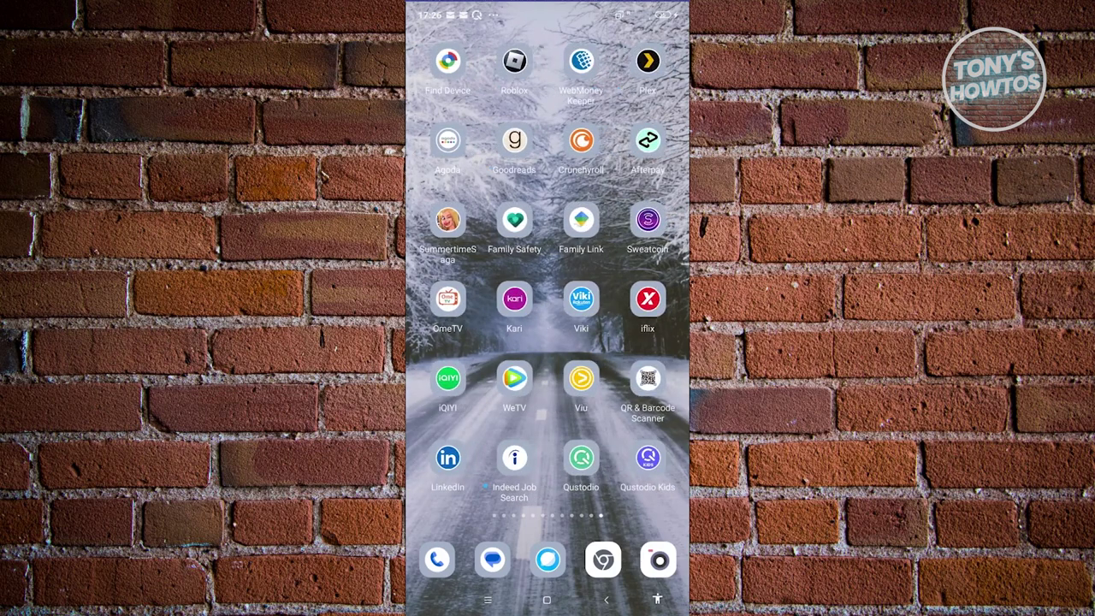
left_click(658, 560)
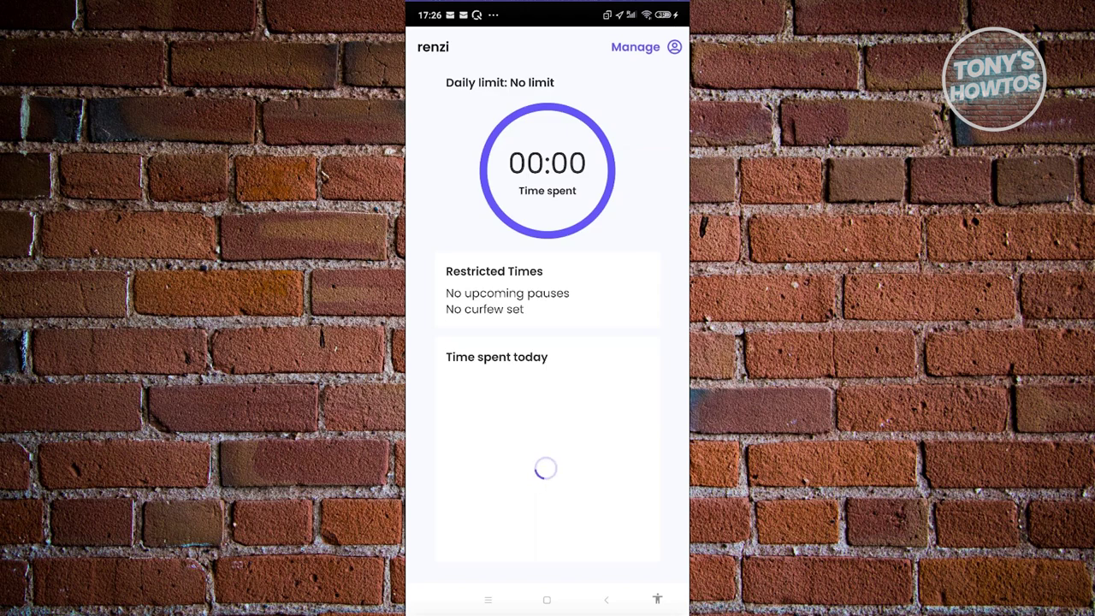
key("super")
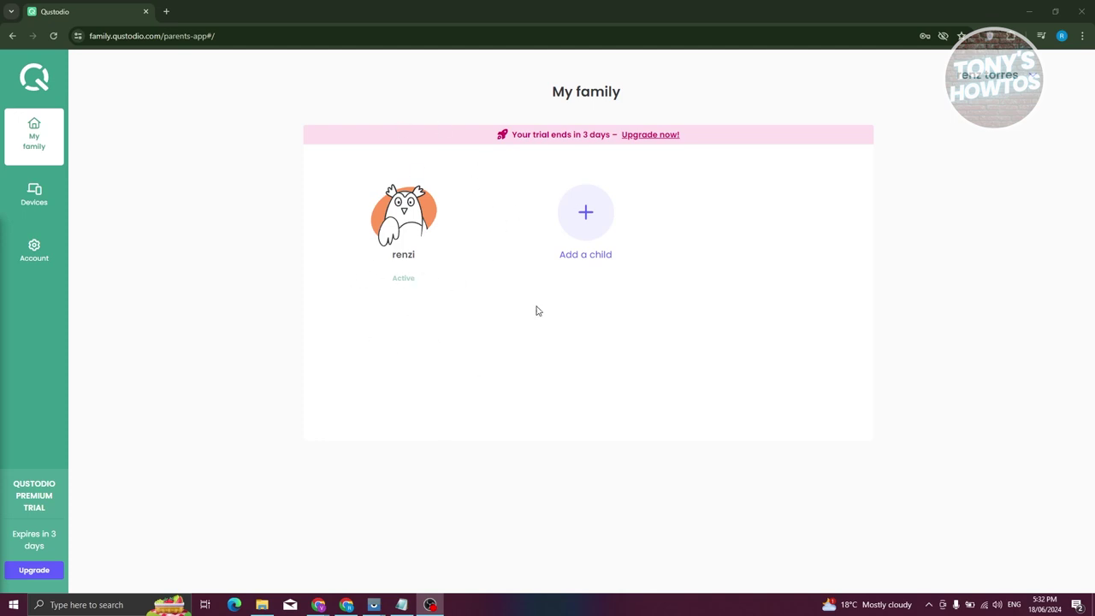
- On the Mi 9T Pro device page, switch on Protect Android settings, then return to My family
left_click(42, 198)
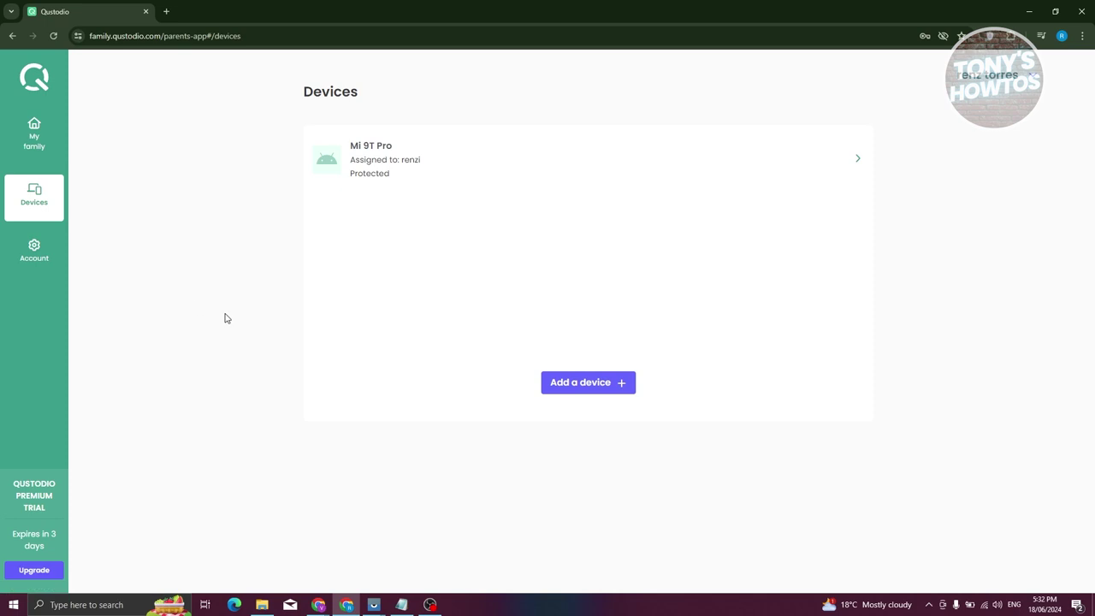
left_click(436, 163)
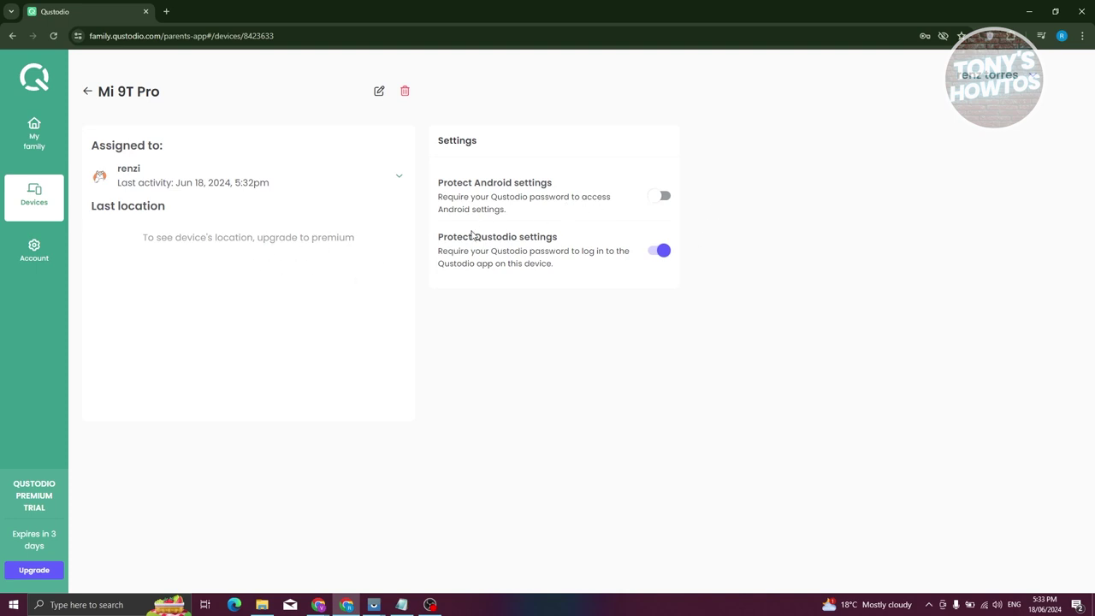
left_click(663, 198)
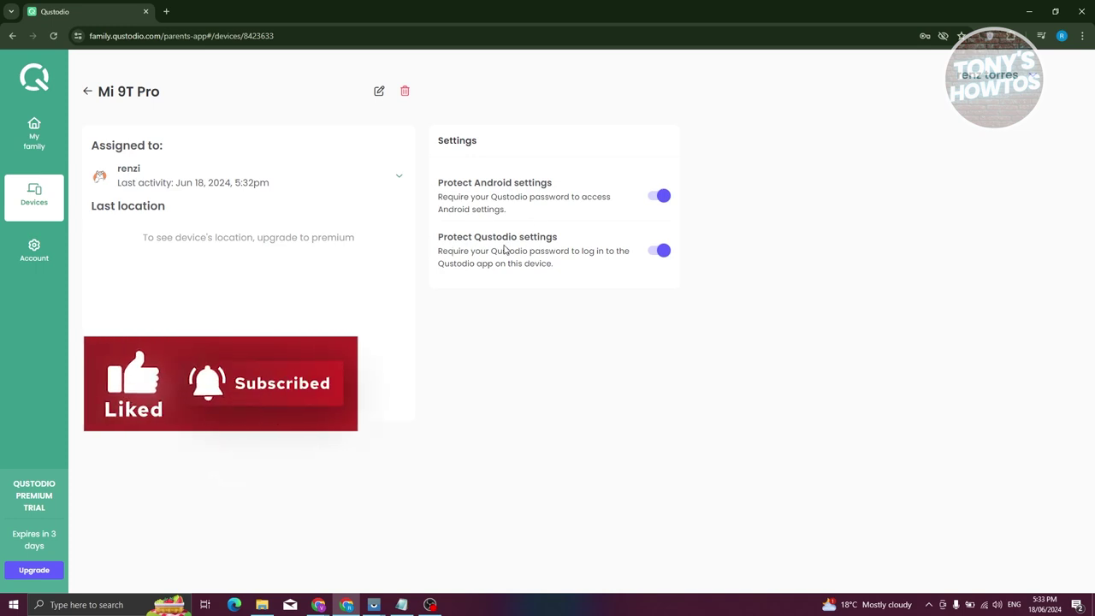
left_click(34, 133)
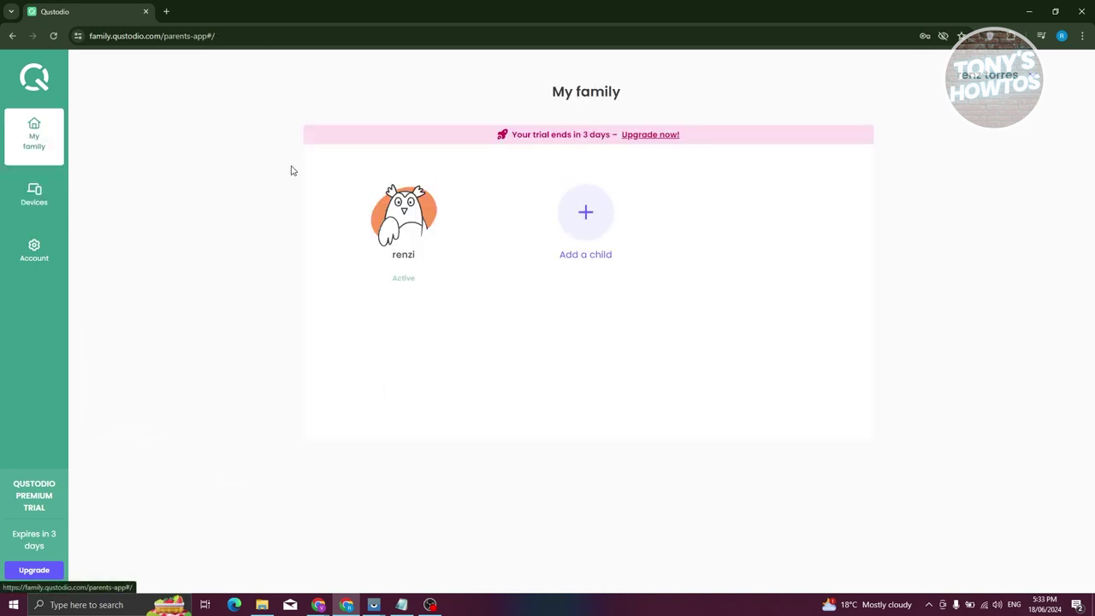
- Open the child's dashboard, dismiss the error toast, and review the empty activity summary cards
left_click(406, 239)
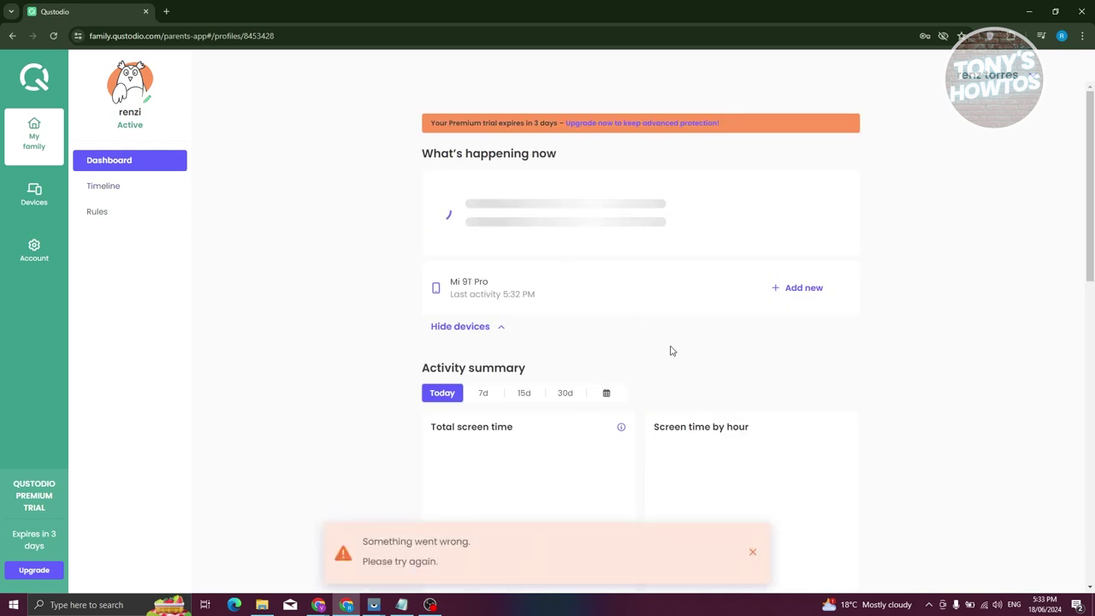
left_click(753, 552)
scroll(455, 330, "down", 1)
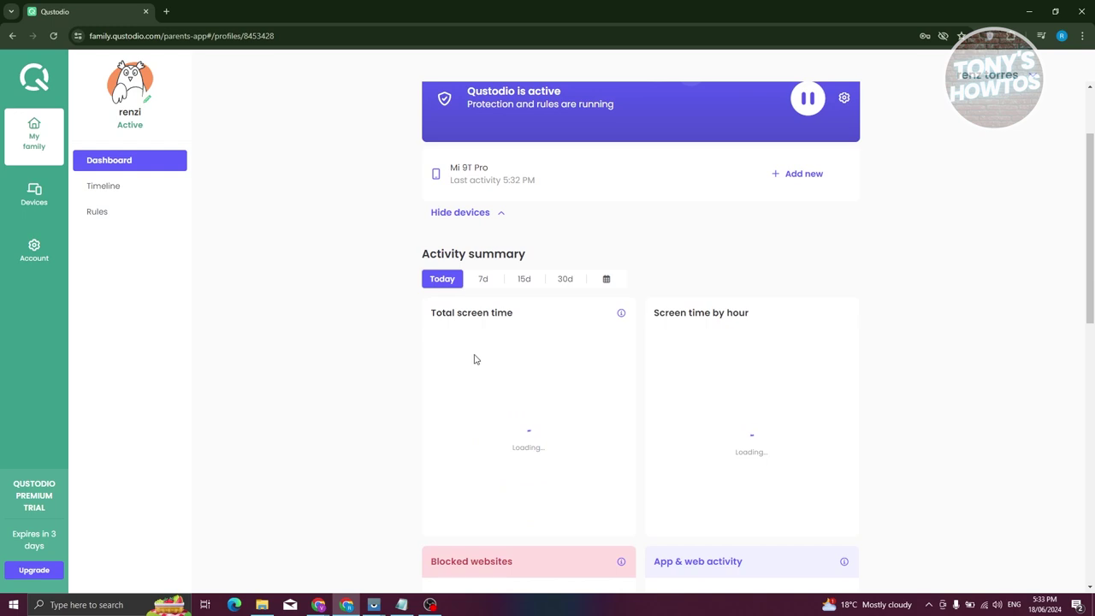
scroll(710, 330, "down", 1)
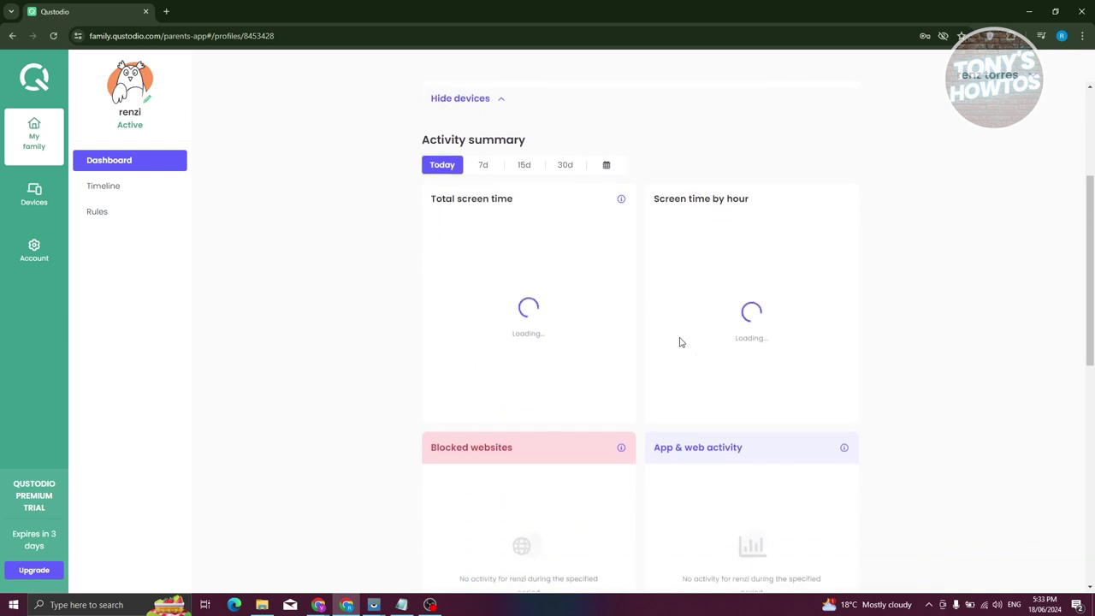
scroll(506, 316, "down", 1)
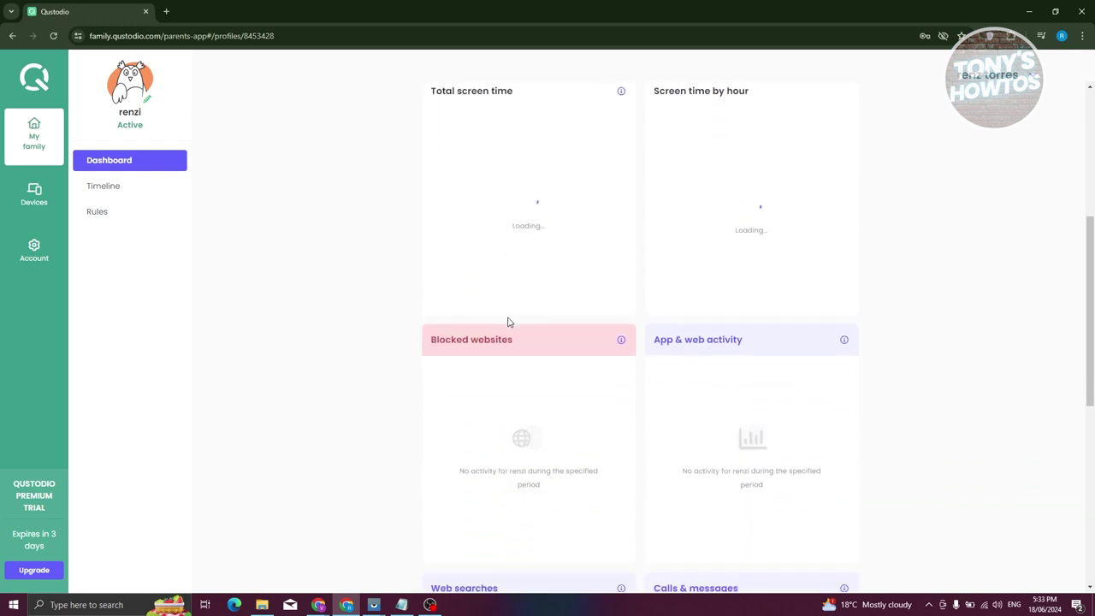
scroll(480, 313, "down", 1)
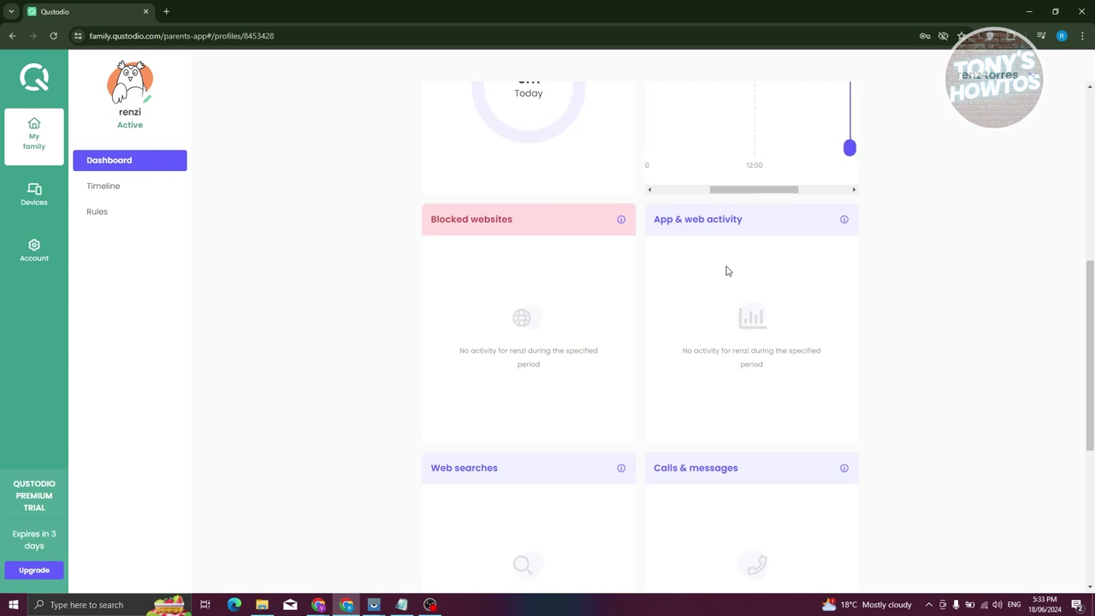
scroll(856, 349, "down", 2)
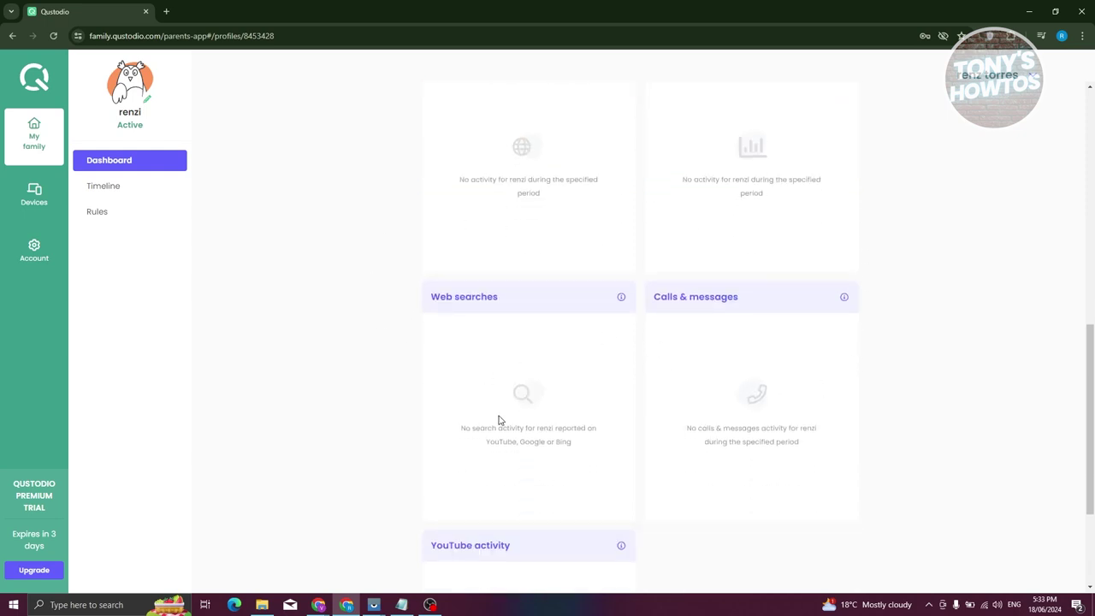
scroll(599, 402, "down", 1)
scroll(701, 404, "down", 2)
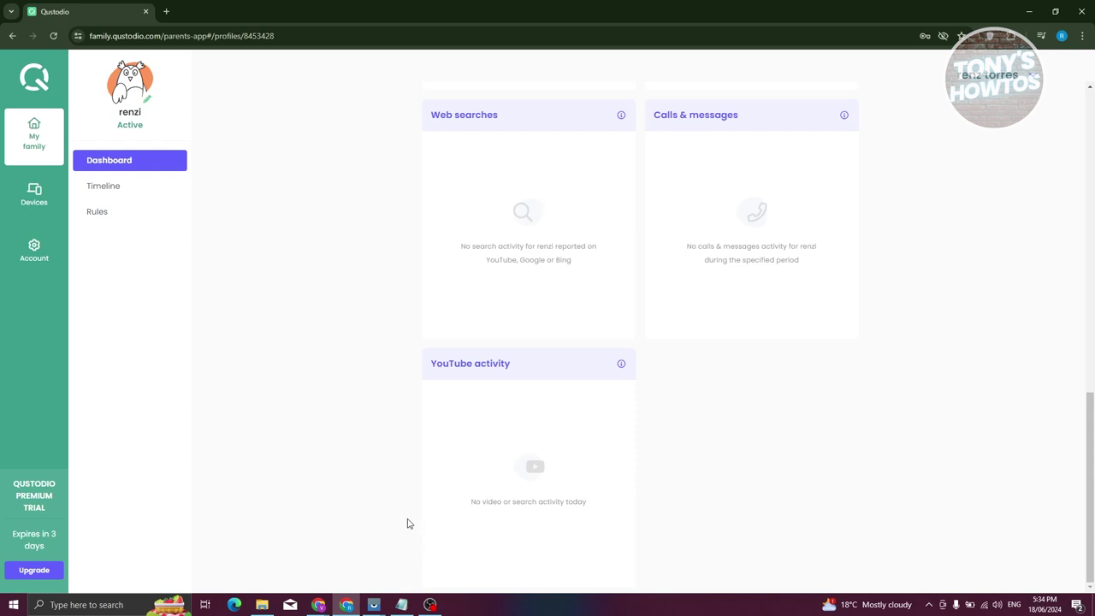
- Open the child's Web filtering rules and check Gambling, leaving it blocked
left_click(99, 218)
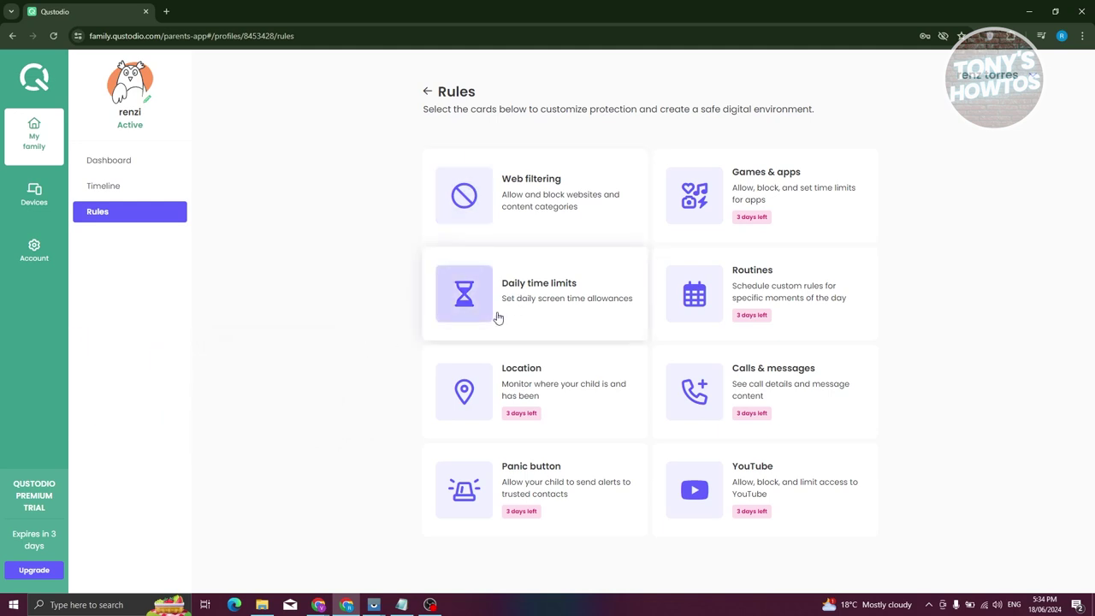
left_click(472, 225)
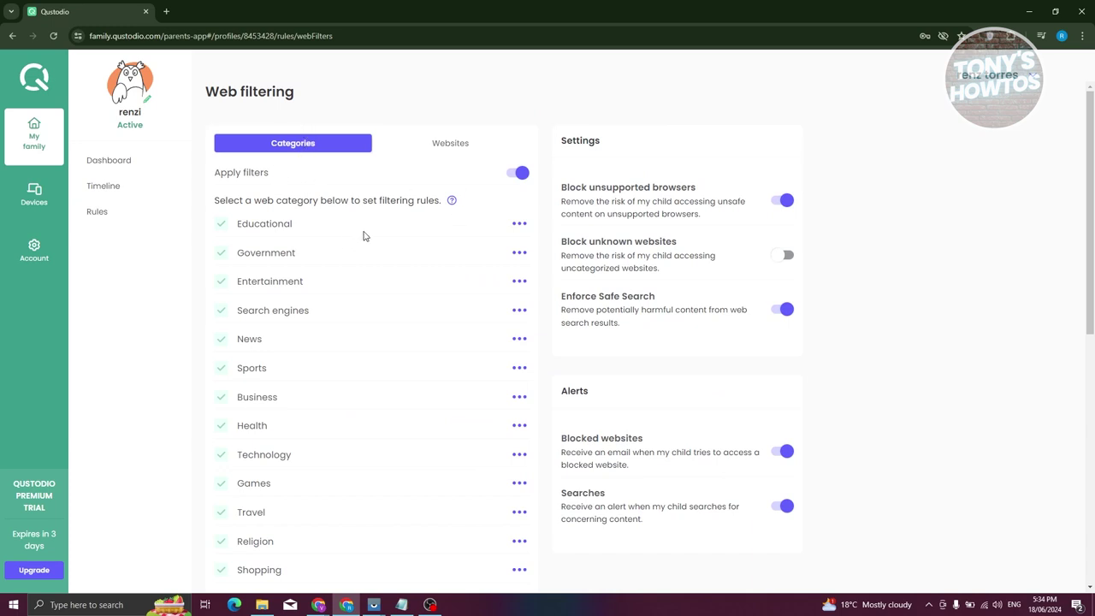
scroll(468, 260, "down", 5)
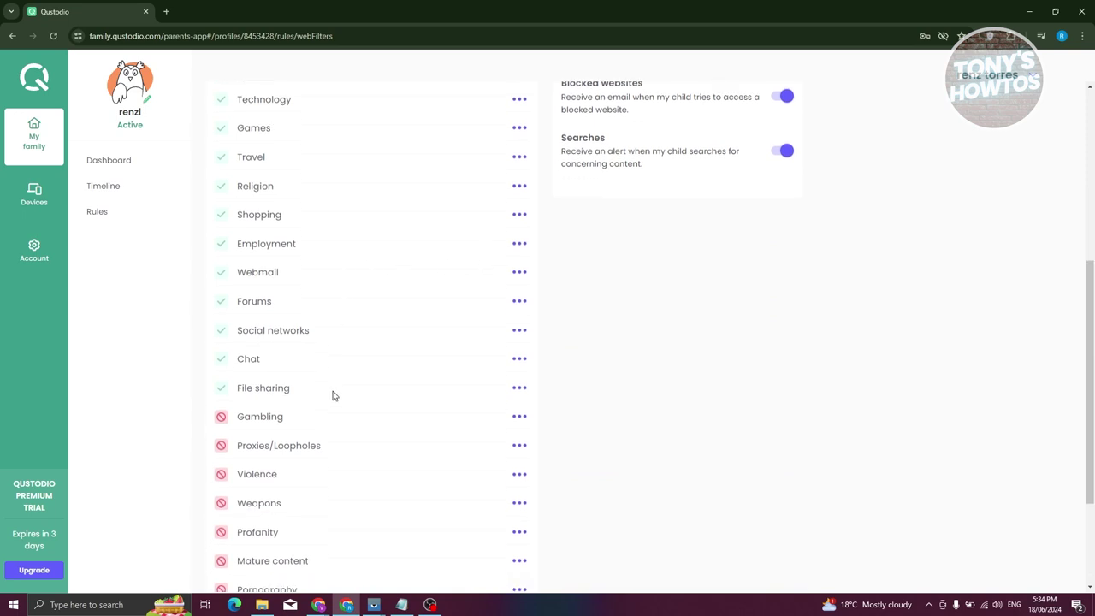
left_click(522, 376)
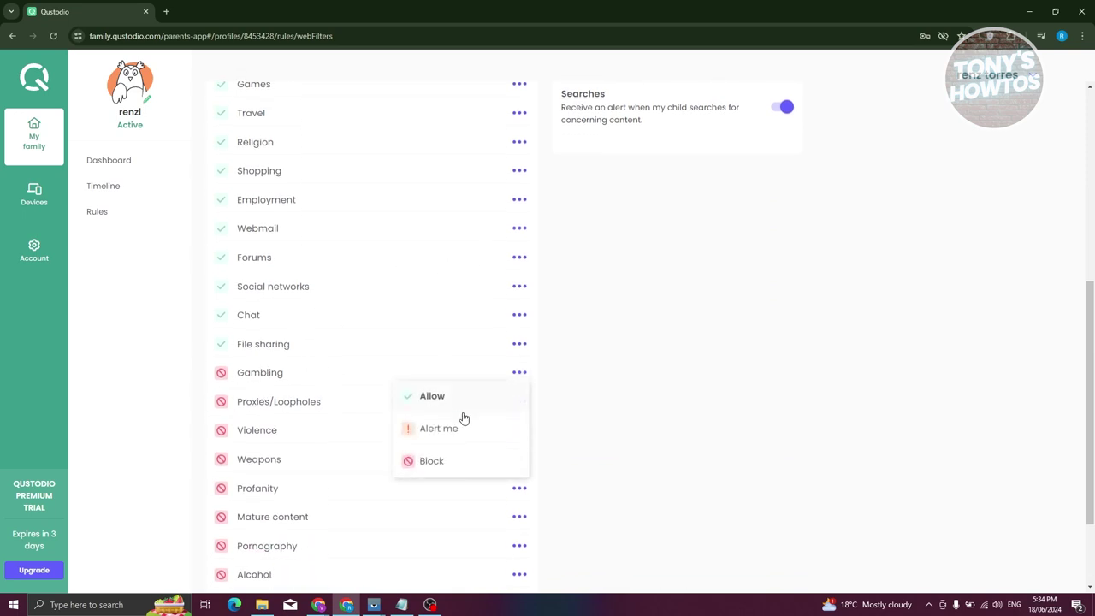
left_click(743, 380)
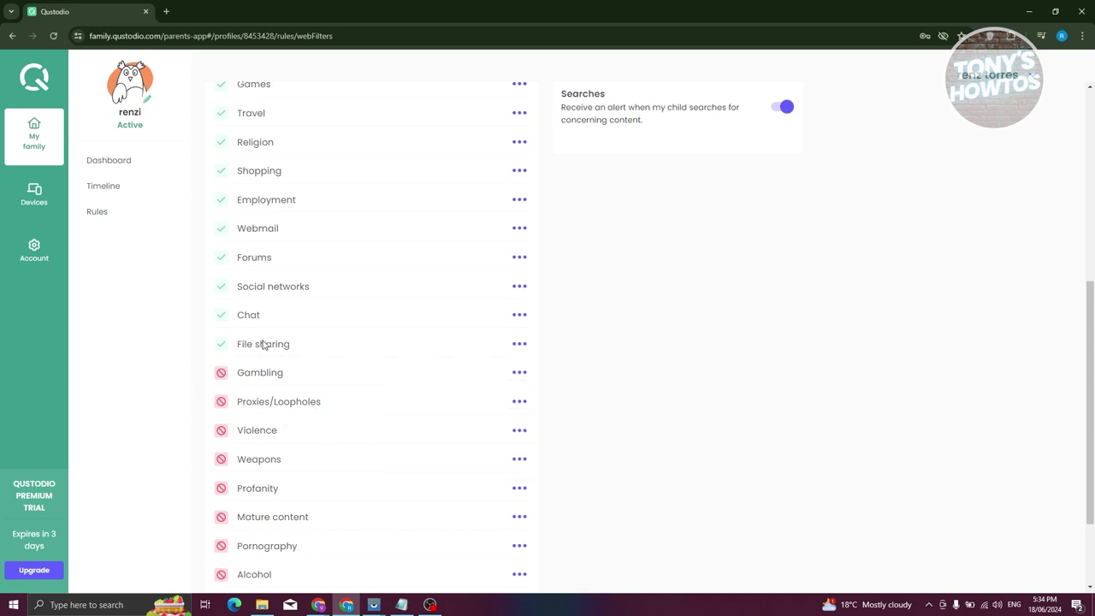
scroll(311, 457, "up", 2)
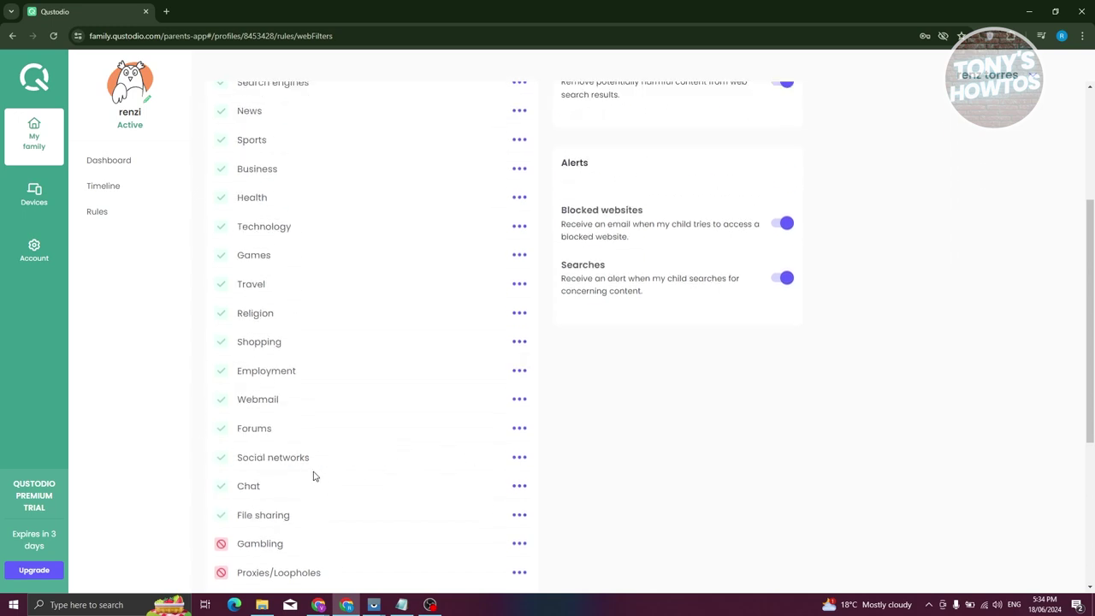
- Check the Social networks filtering choices without changes, then view the empty Websites list
left_click(520, 458)
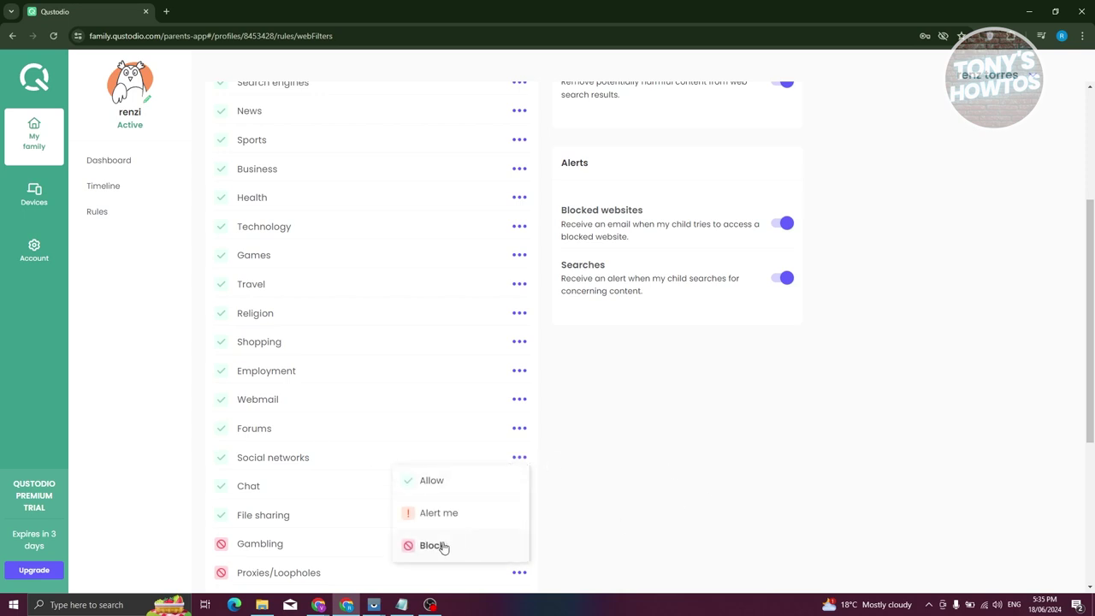
left_click(684, 436)
scroll(687, 432, "up", 3)
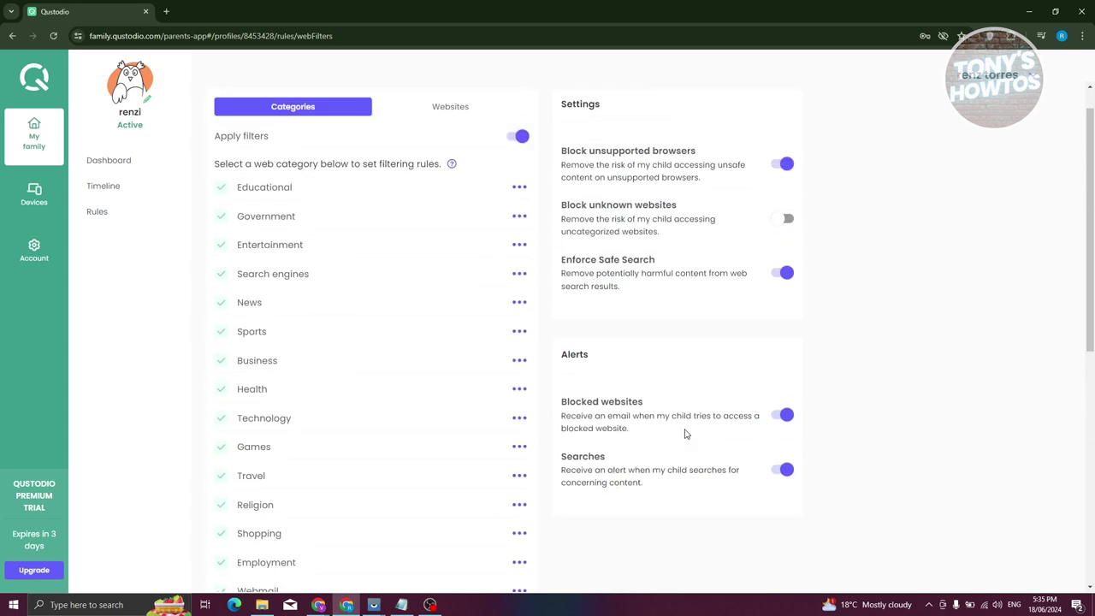
scroll(682, 433, "down", 1)
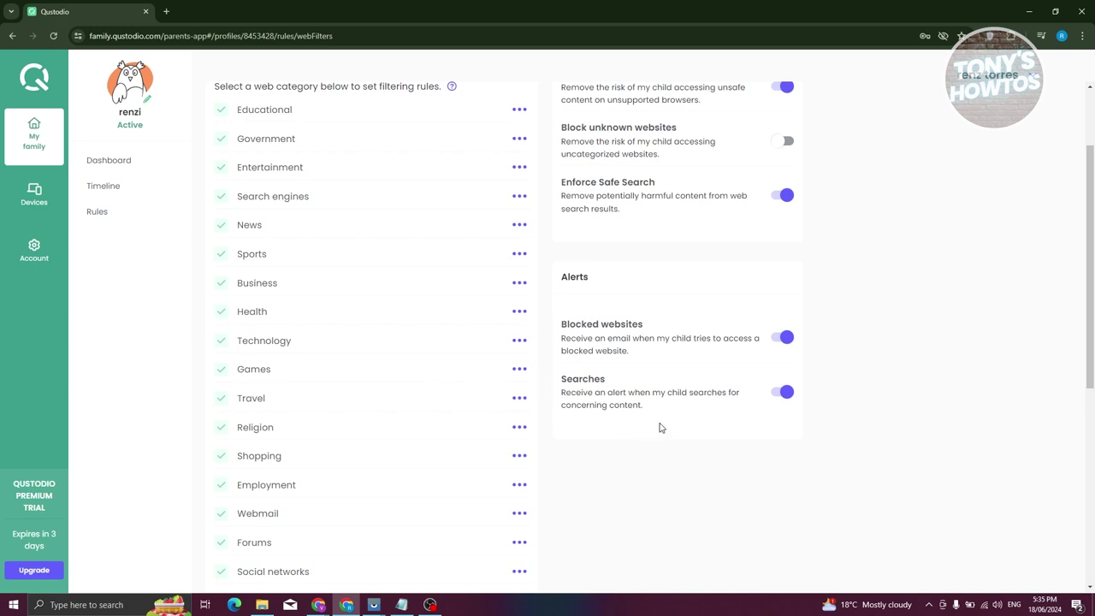
scroll(671, 399, "up", 2)
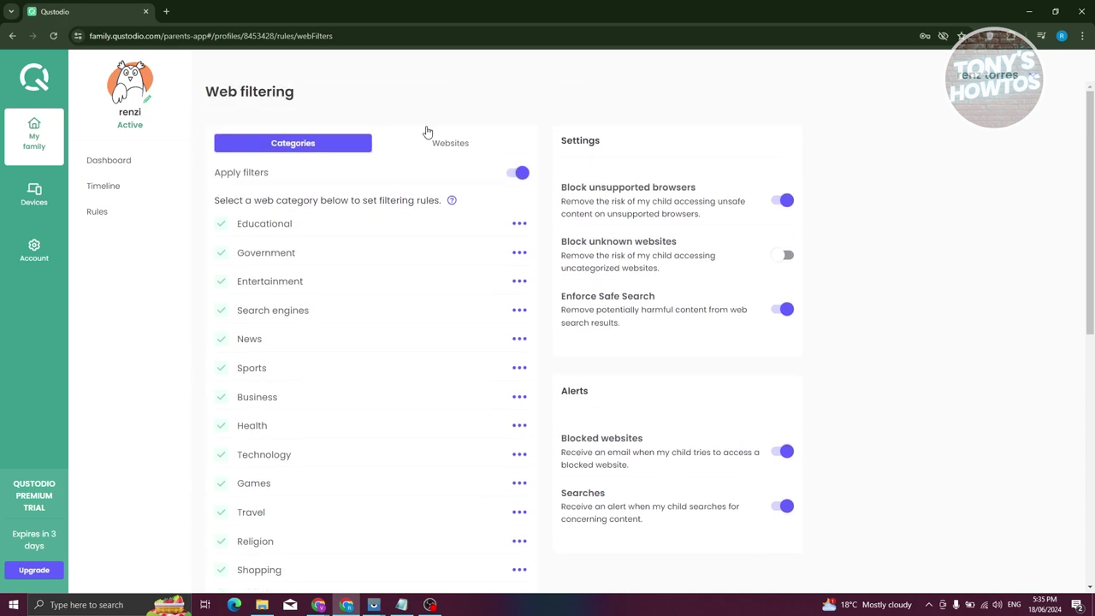
left_click(457, 151)
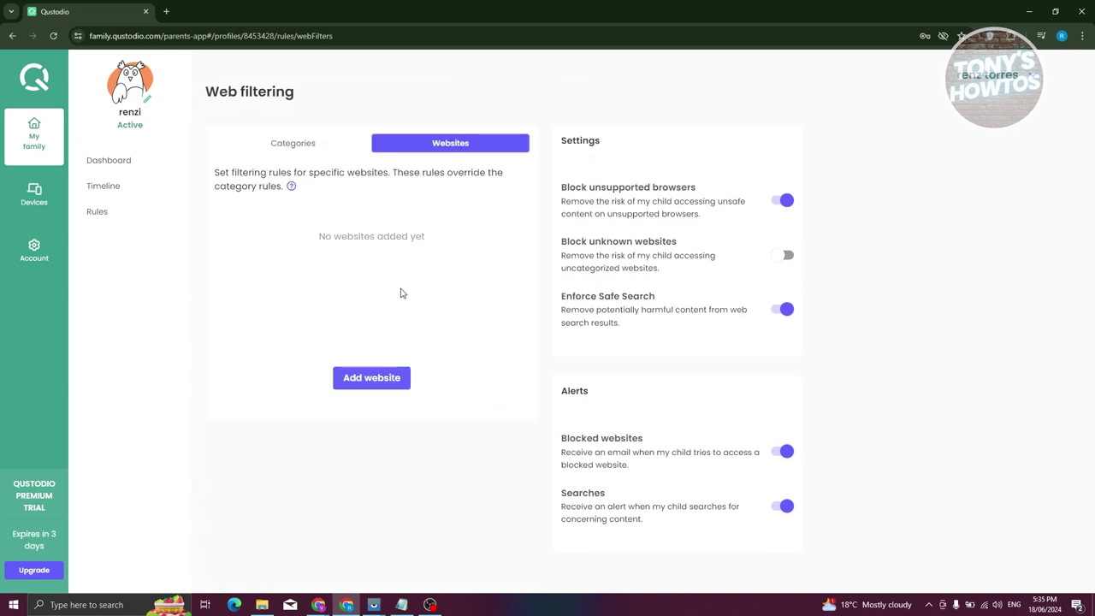
- Add facebook.com as a blocked website
left_click(380, 382)
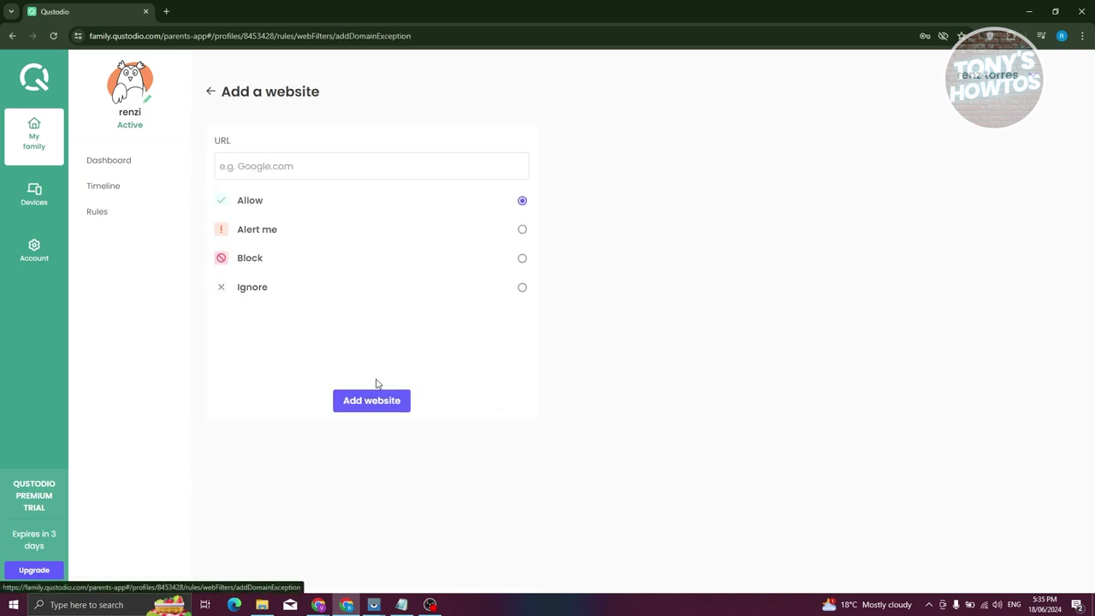
left_click(302, 166)
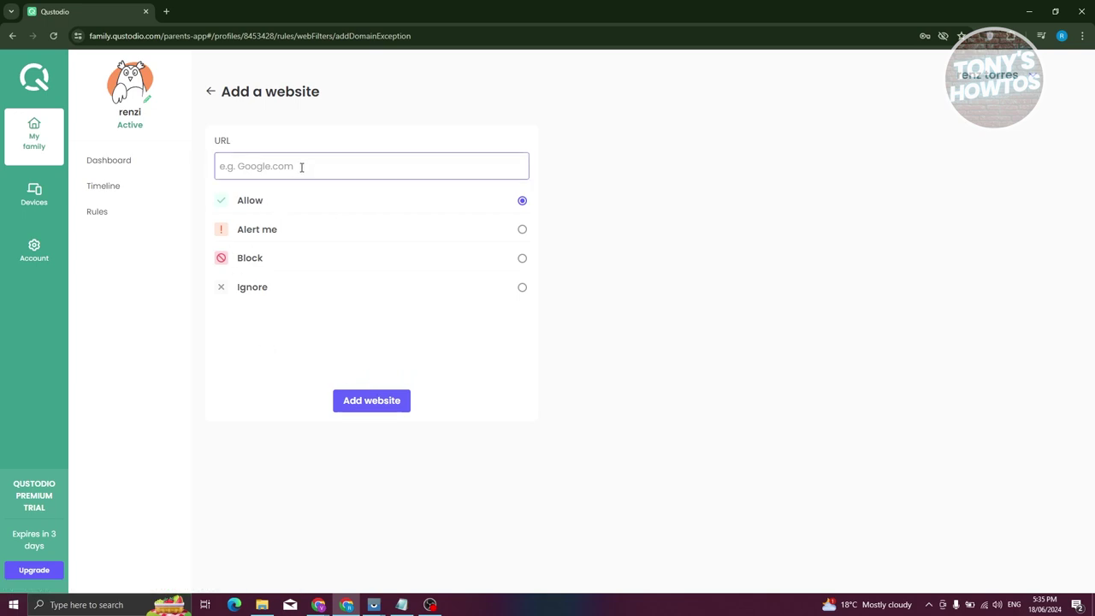
type("fae")
left_click(522, 259)
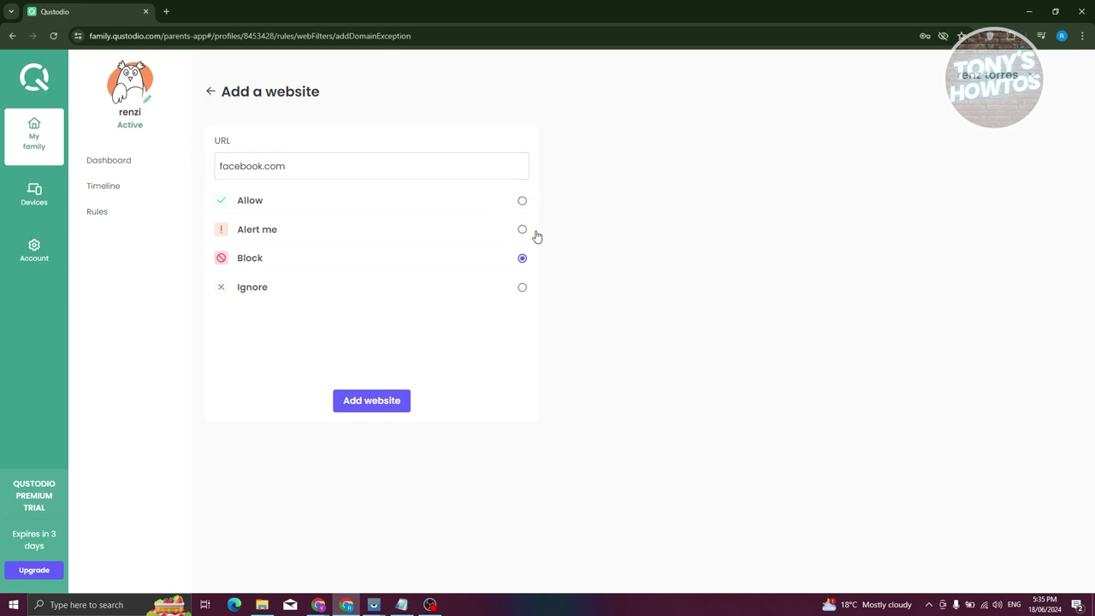
left_click(377, 409)
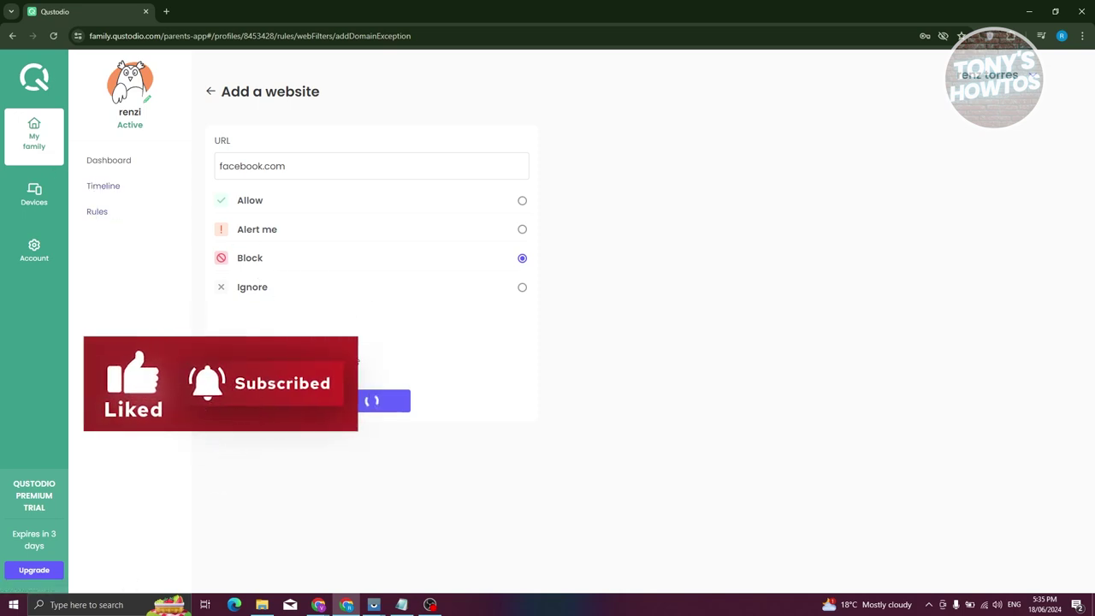
- Remove the facebook.com rule and return to the Rules overview
left_click(527, 214)
left_click(451, 358)
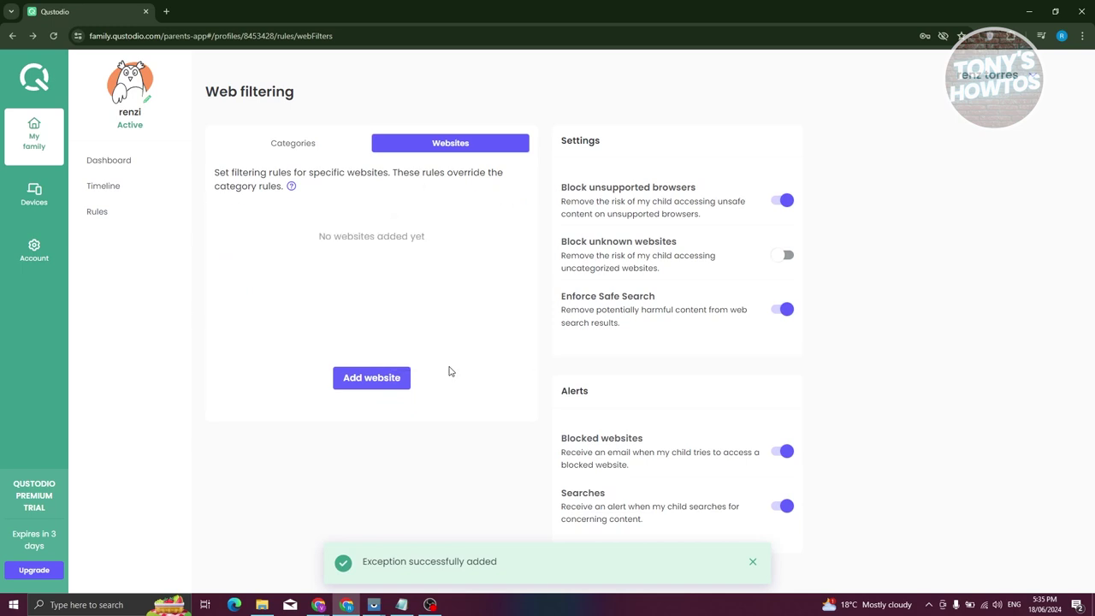
left_click(112, 215)
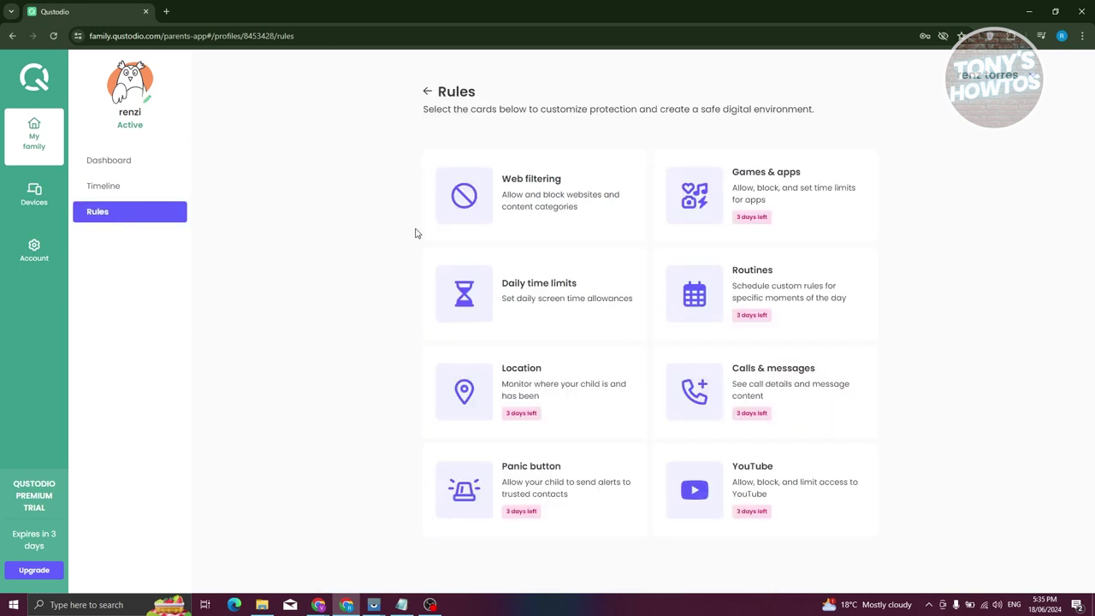
left_click(484, 301)
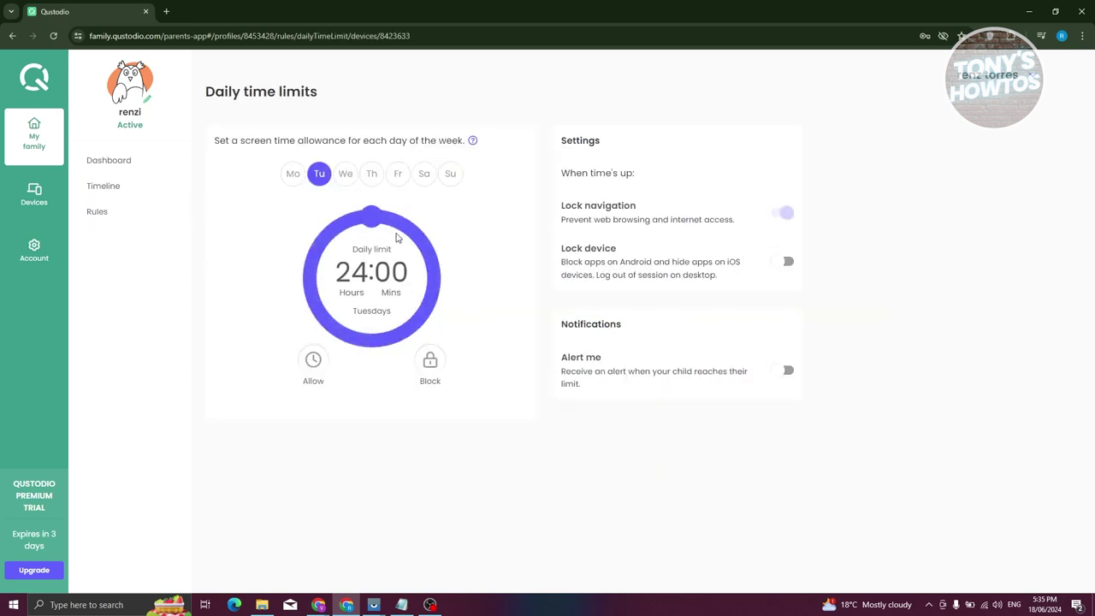
left_click(345, 176)
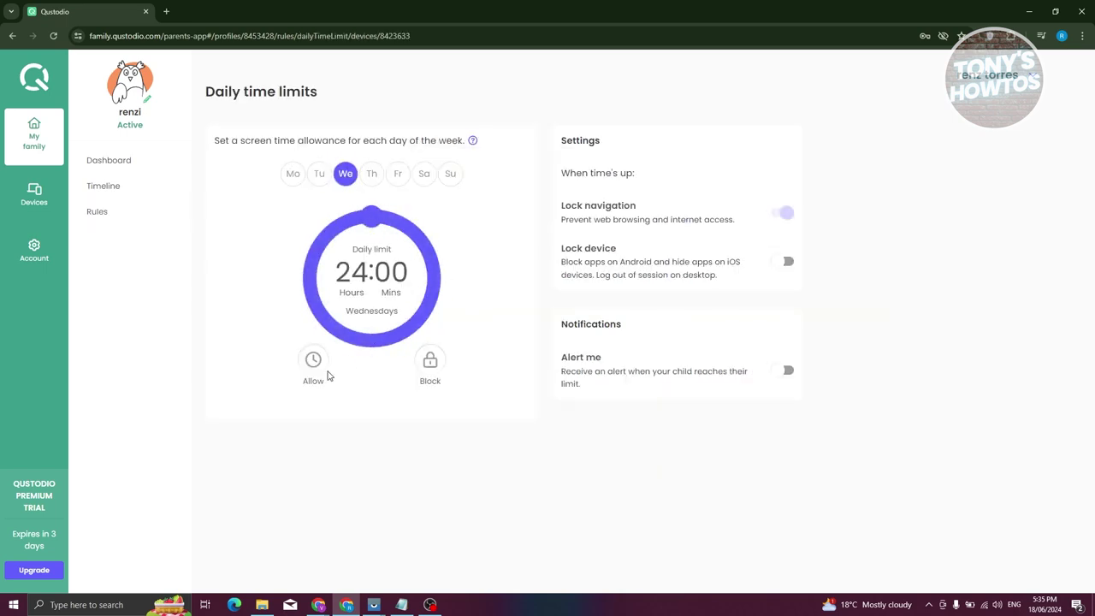
left_click_drag(371, 217, 443, 325)
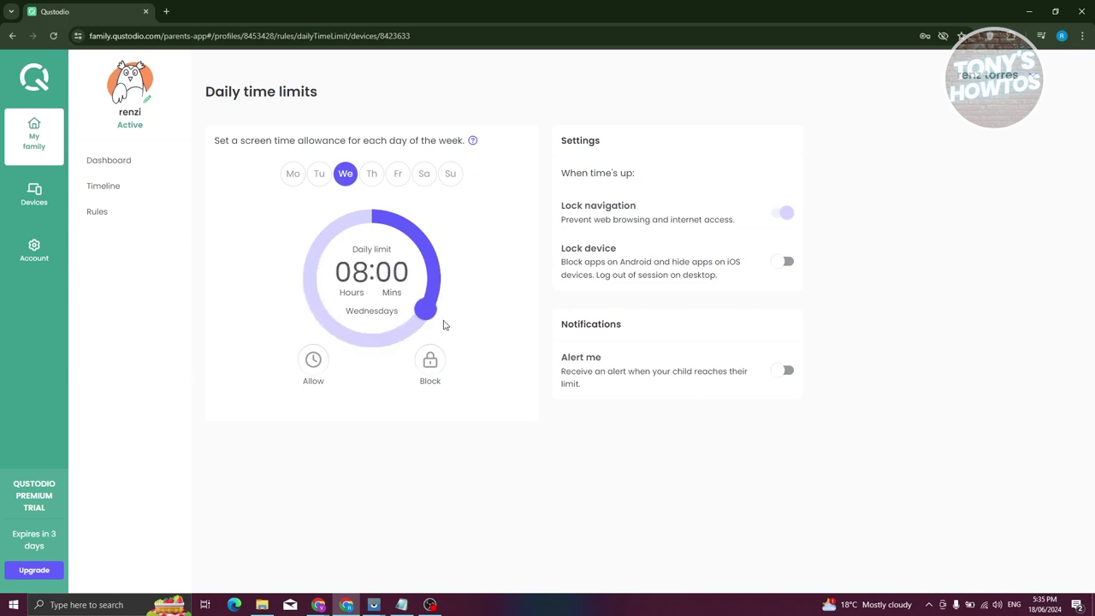
left_click(292, 174)
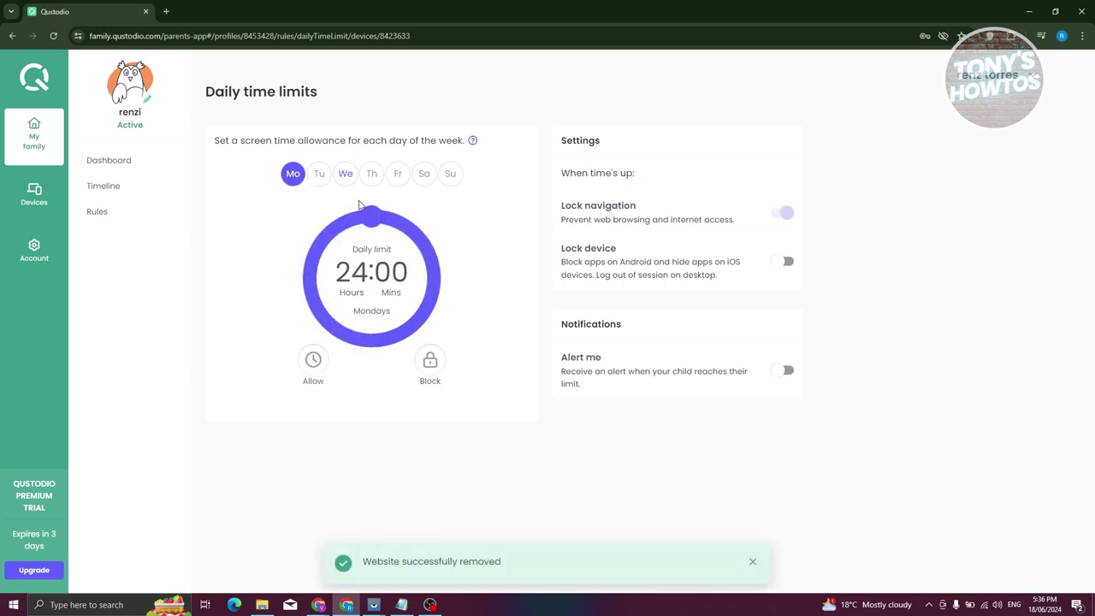
left_click(345, 173)
left_click_drag(424, 312, 433, 299)
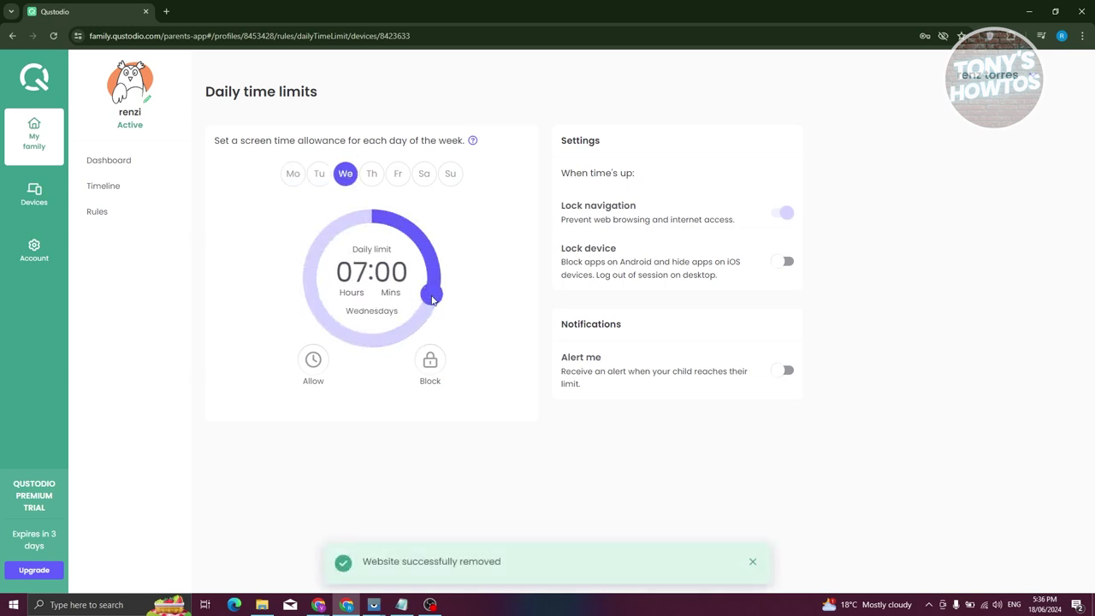
left_click_drag(432, 294, 371, 219)
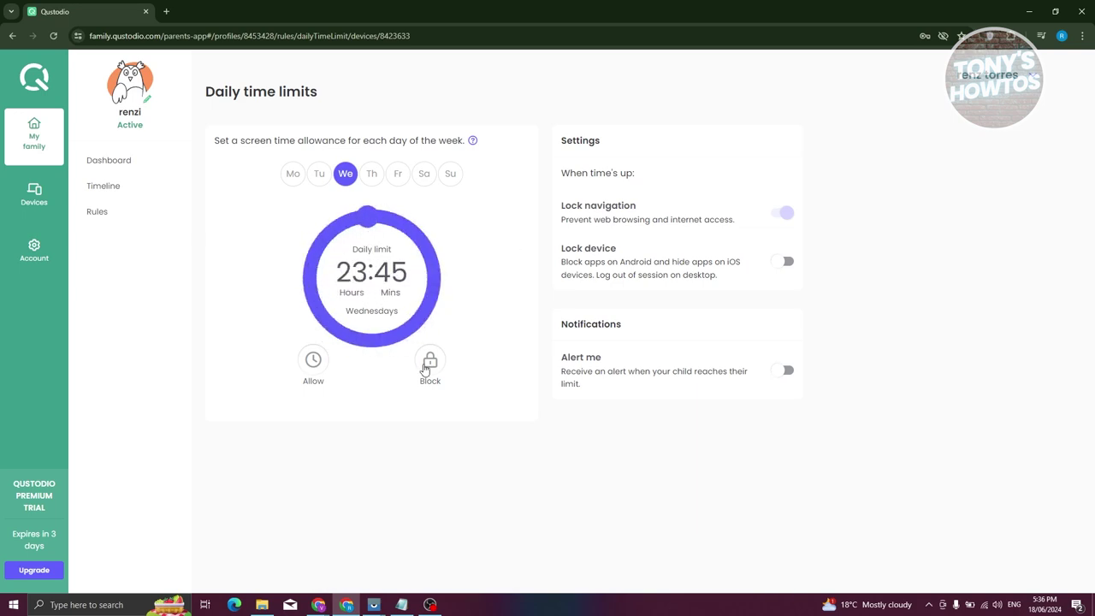
left_click(430, 366)
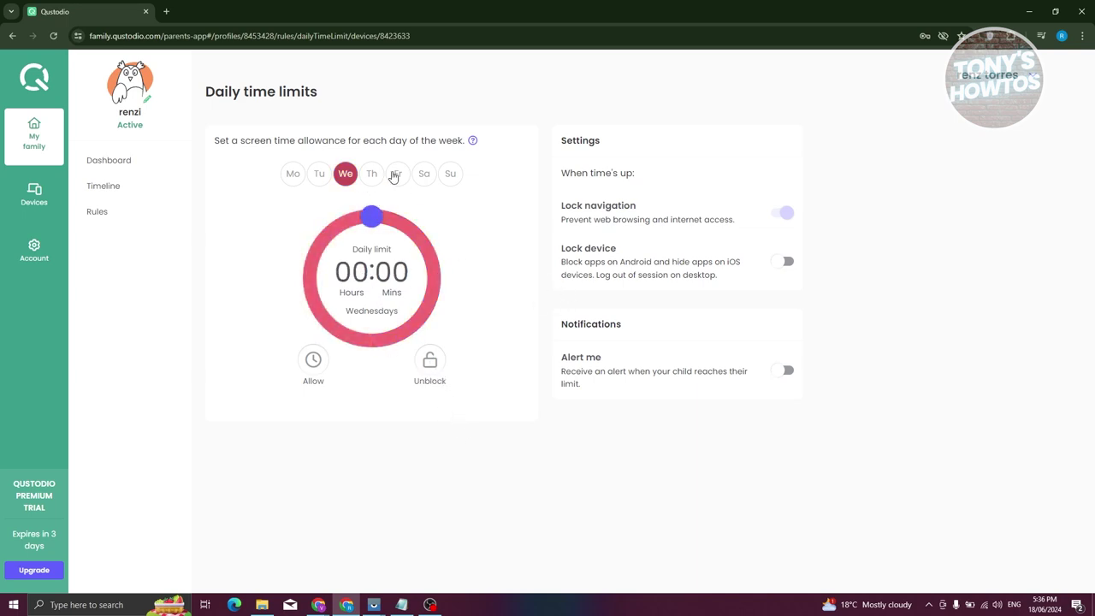
left_click(432, 377)
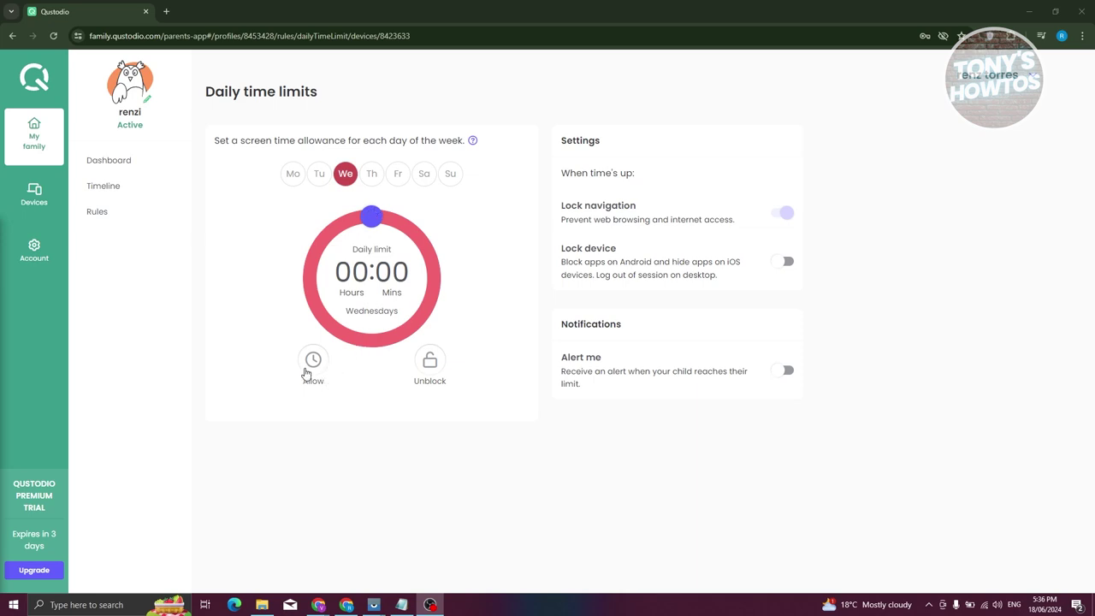
left_click(313, 364)
left_click(433, 378)
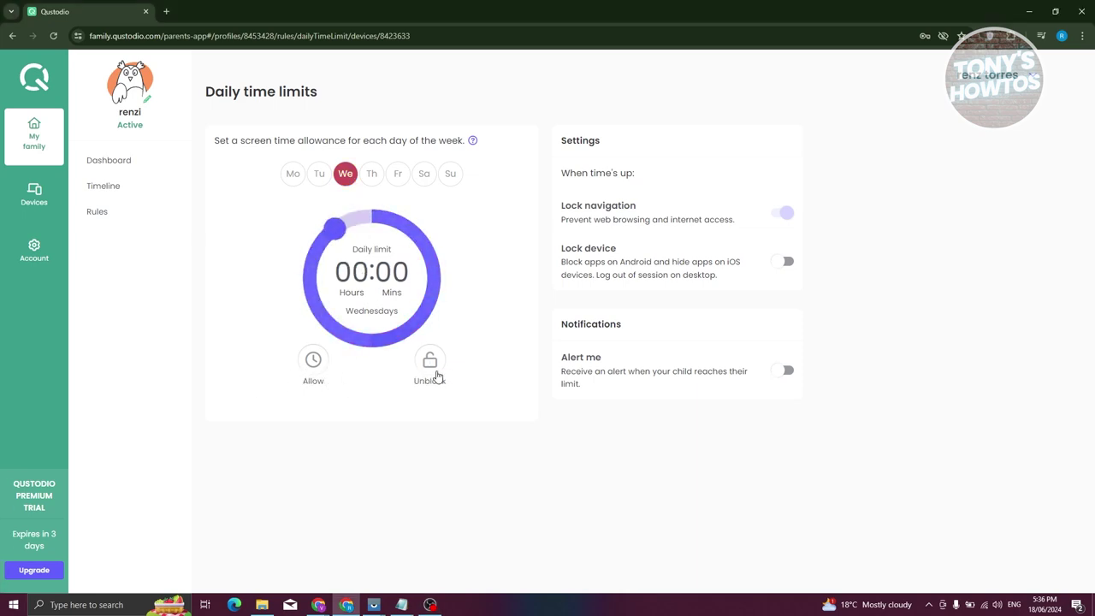
left_click(313, 366)
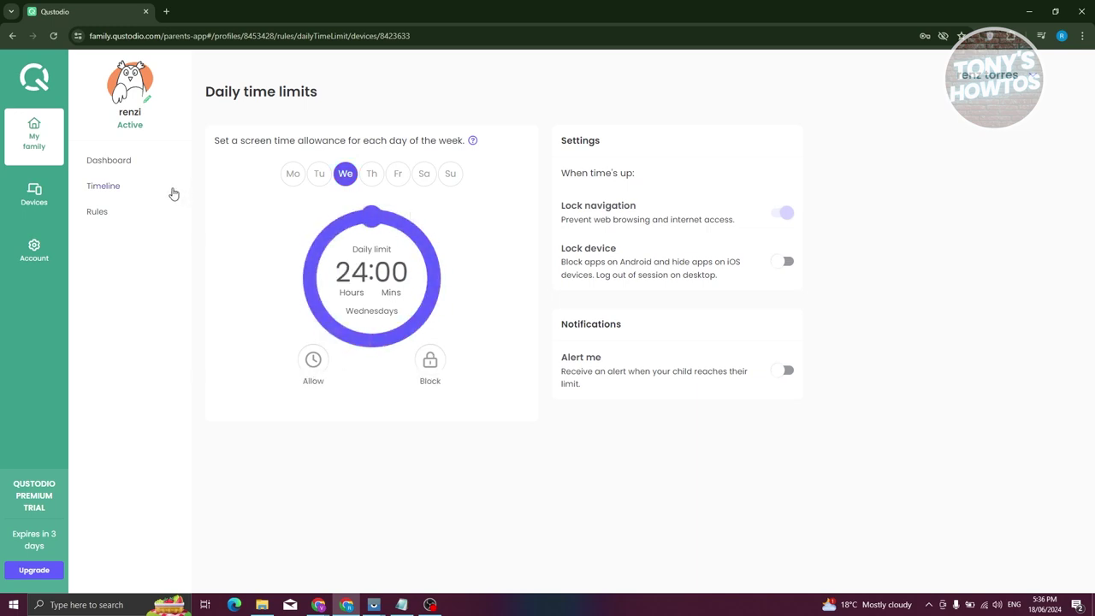
left_click(100, 215)
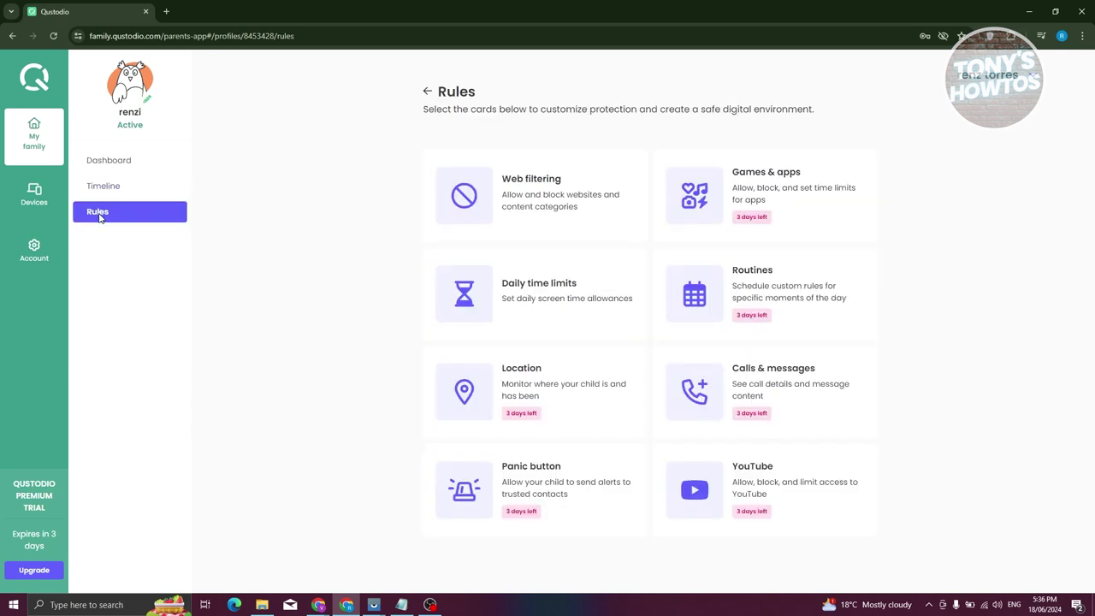
left_click(705, 211)
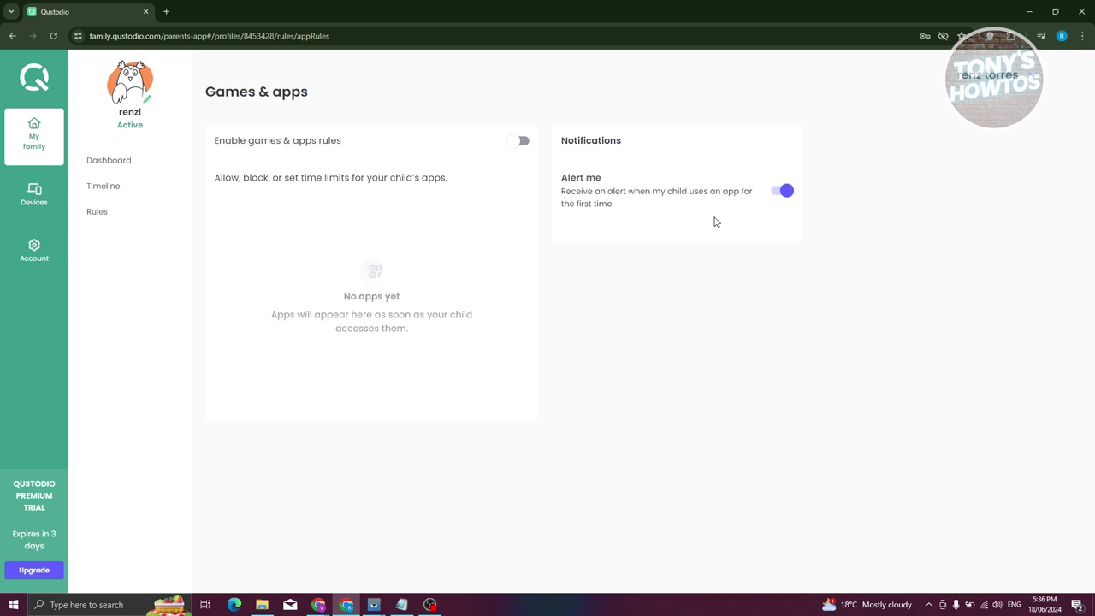
left_click(519, 143)
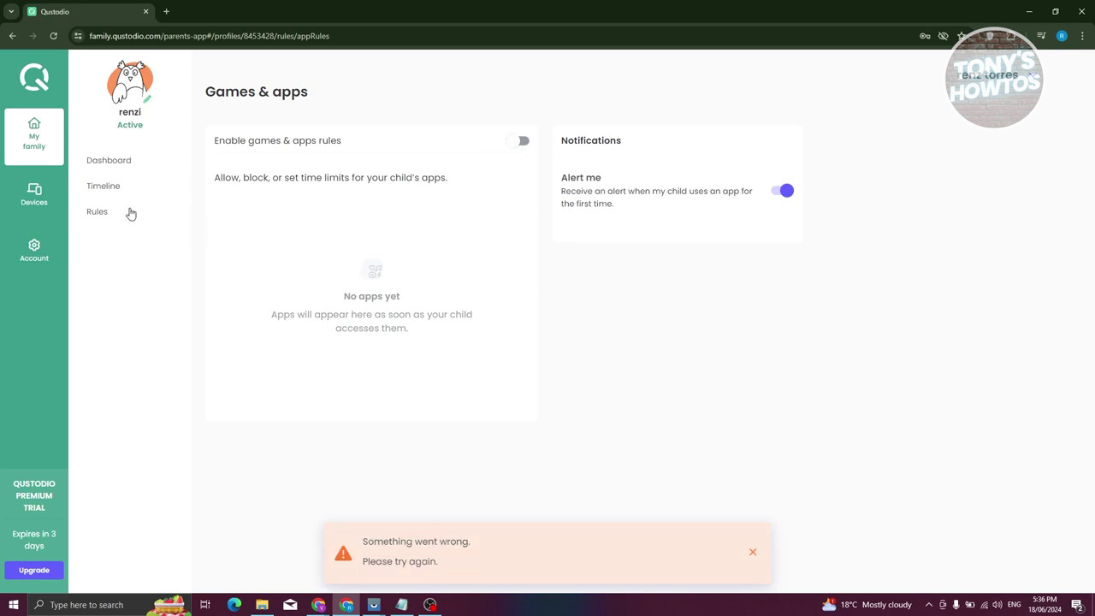
left_click(93, 212)
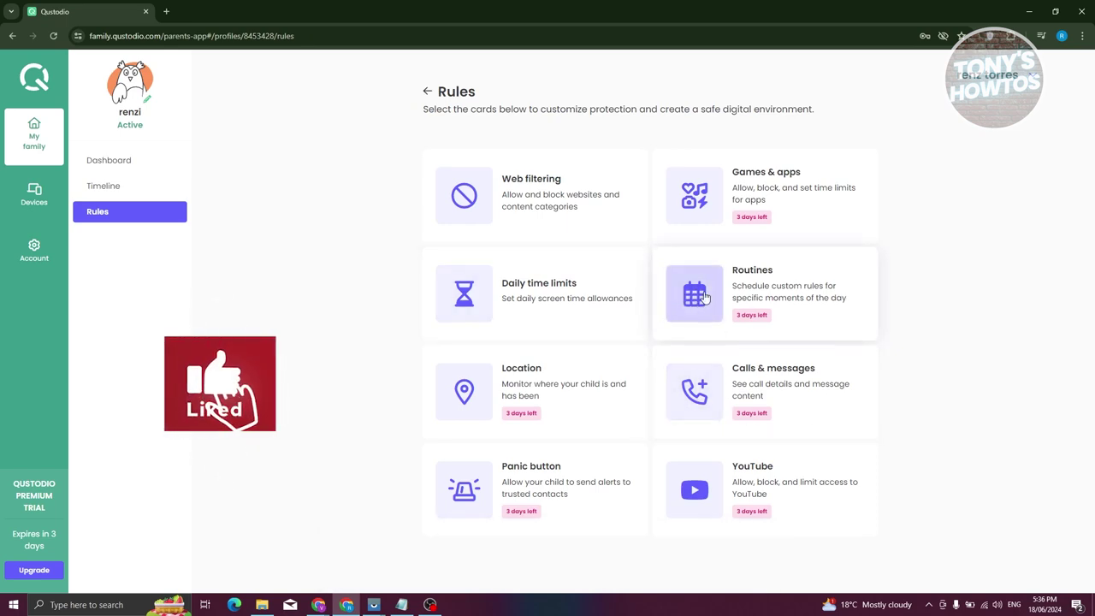
left_click(699, 408)
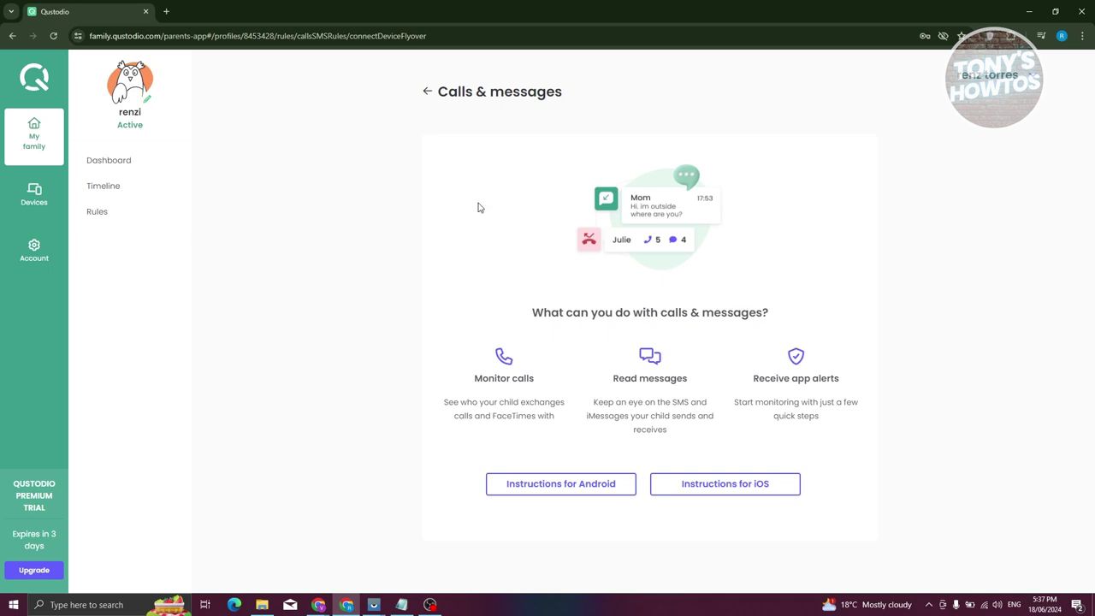
left_click(427, 92)
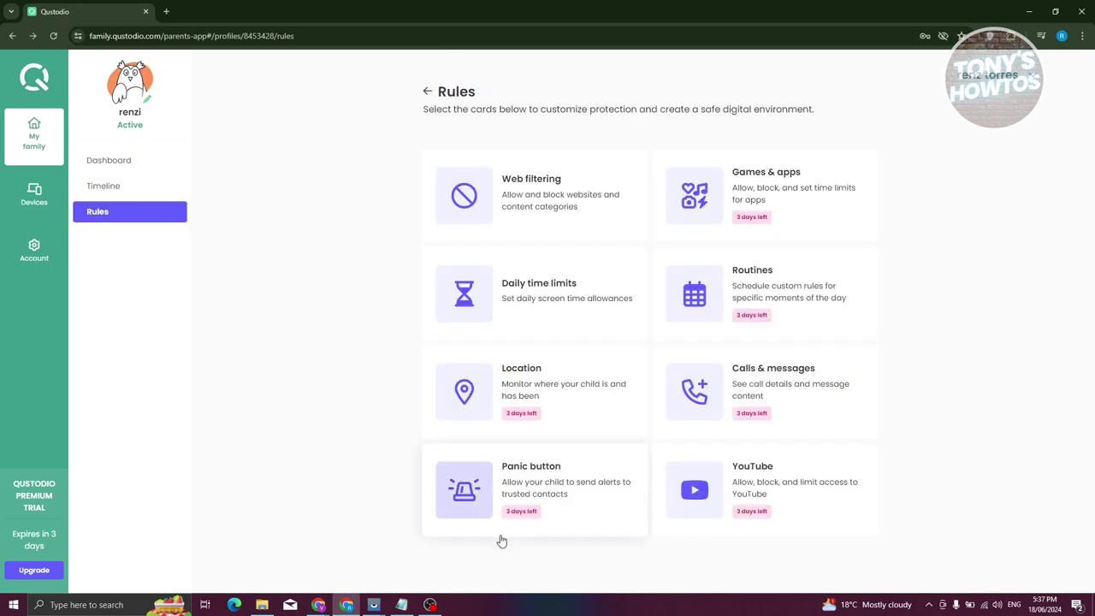
- Toggle Enable panic button on and back off, leaving it disabled, then go to Account settings
left_click(595, 471)
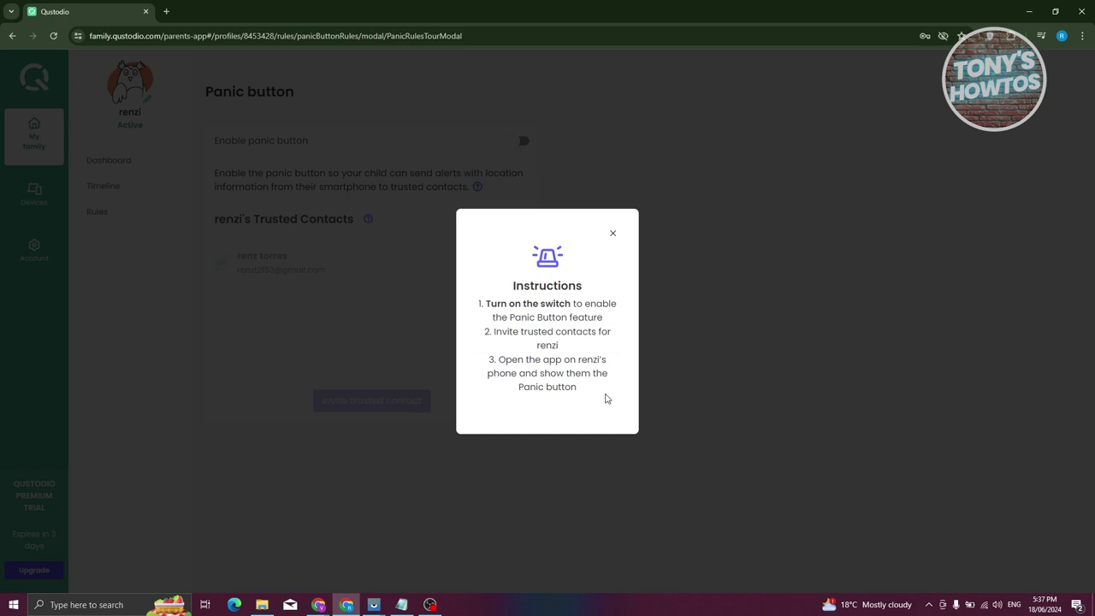
left_click(612, 234)
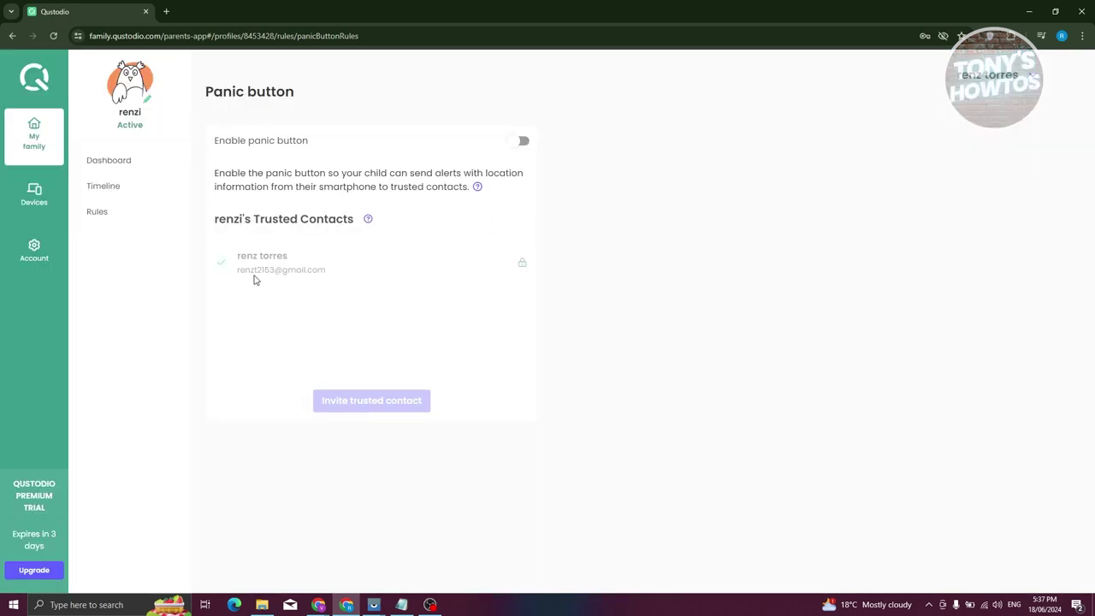
left_click(523, 141)
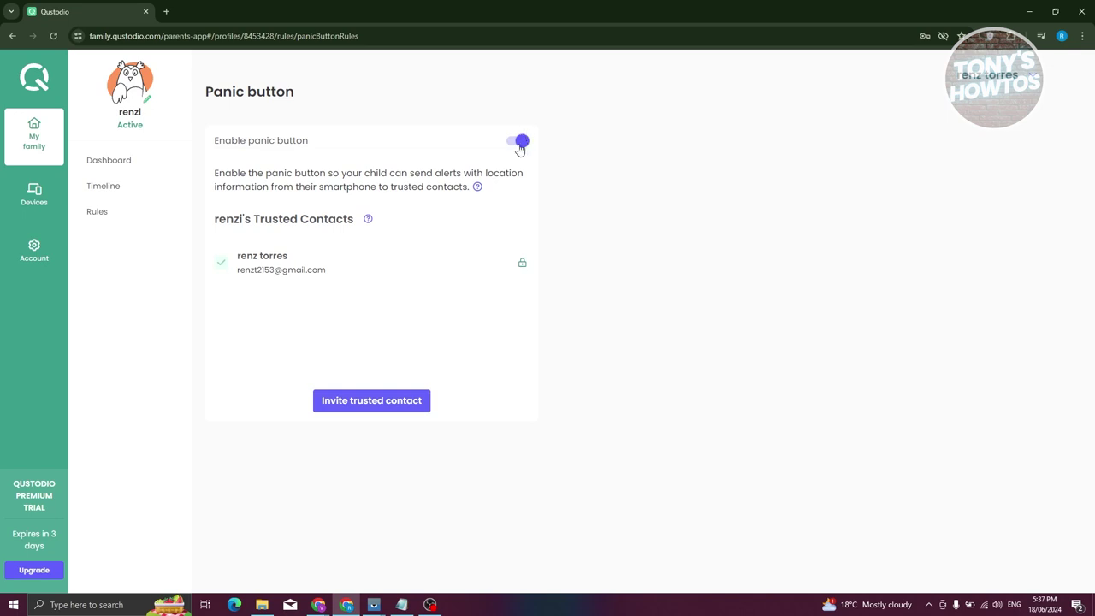
left_click(522, 140)
left_click(27, 252)
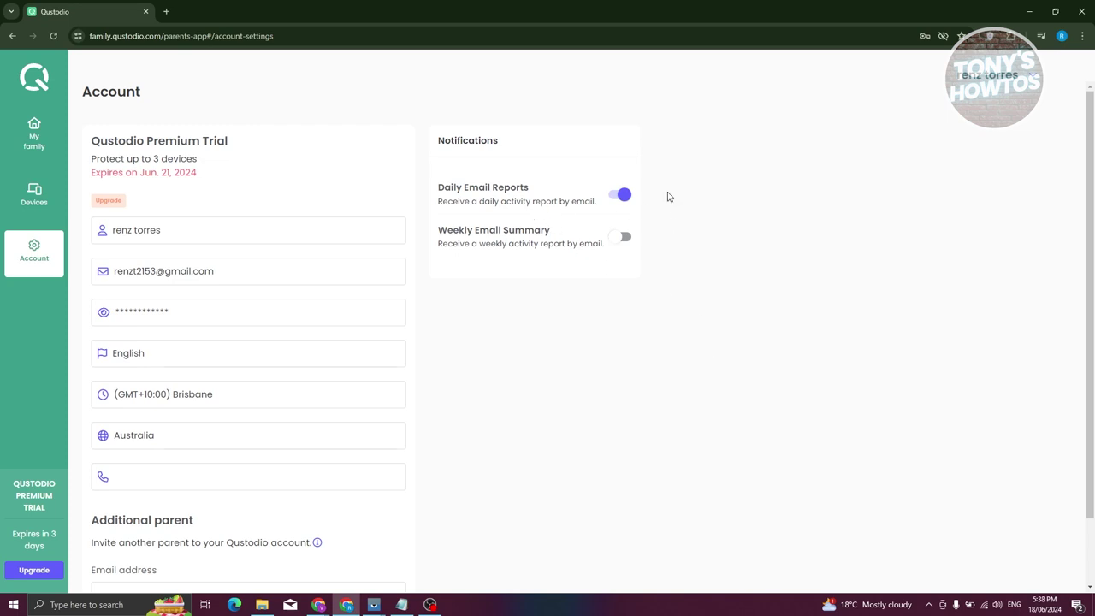
scroll(637, 295, "down", 1)
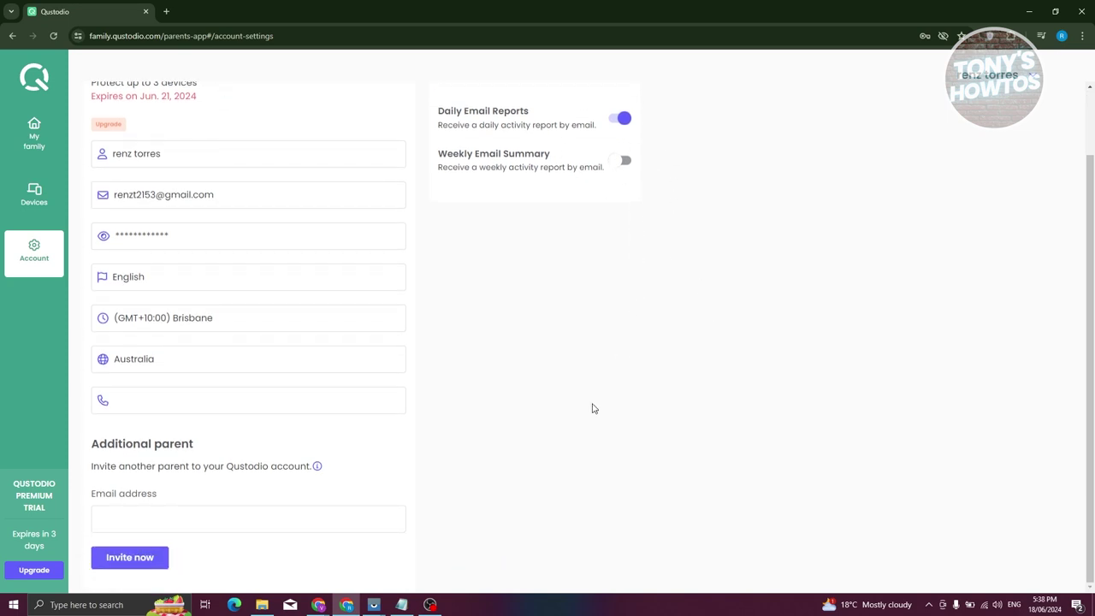
left_click(202, 524)
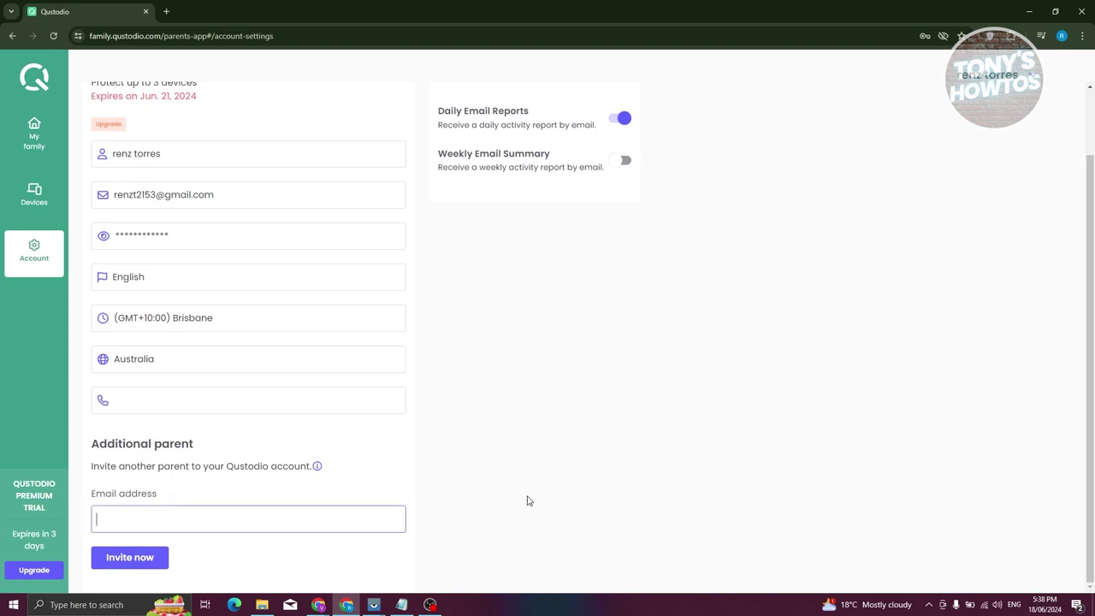
left_click(723, 363)
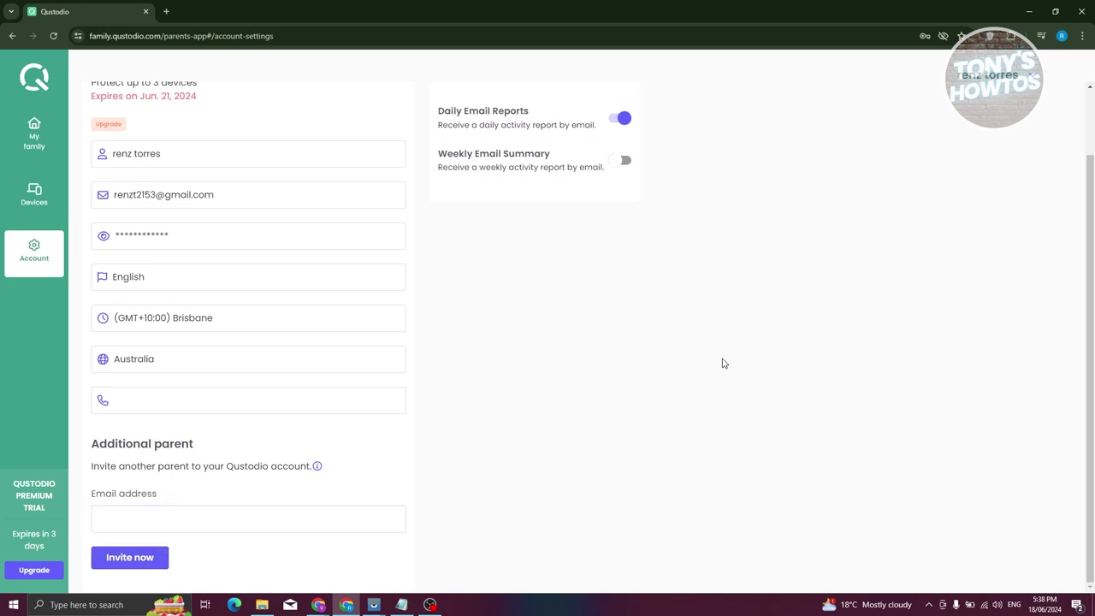